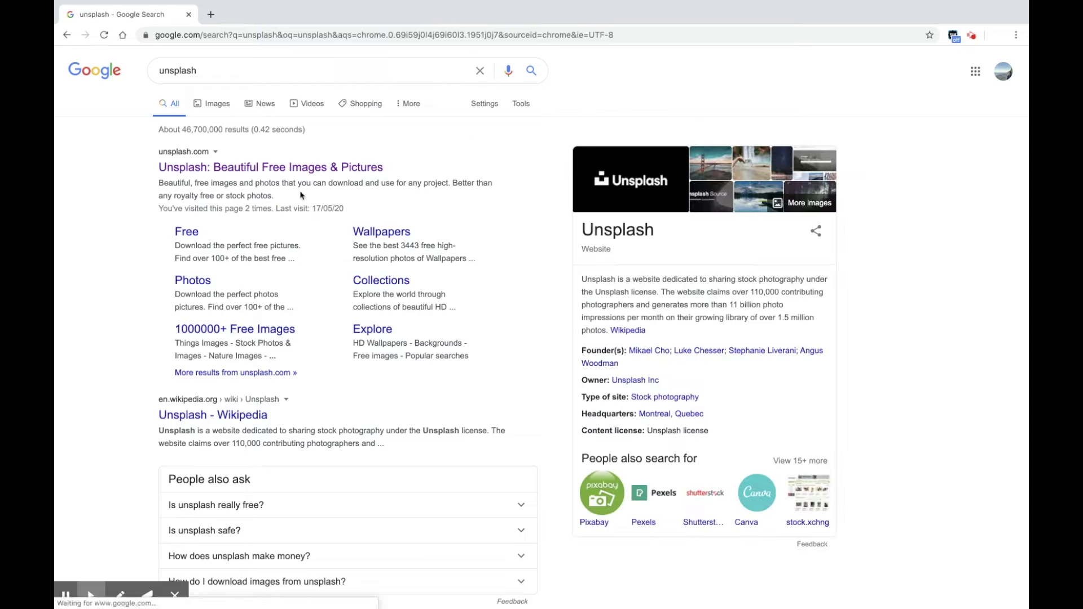
- Open the Unsplash website from the search results and search its photos for "mac wallpapers"
click(244, 168)
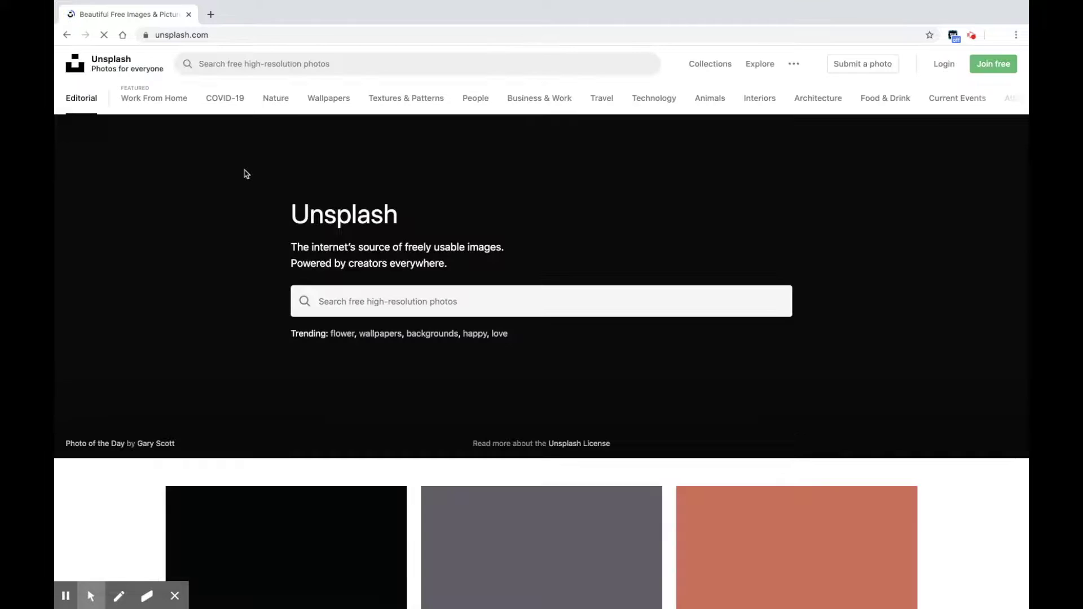
click(349, 299)
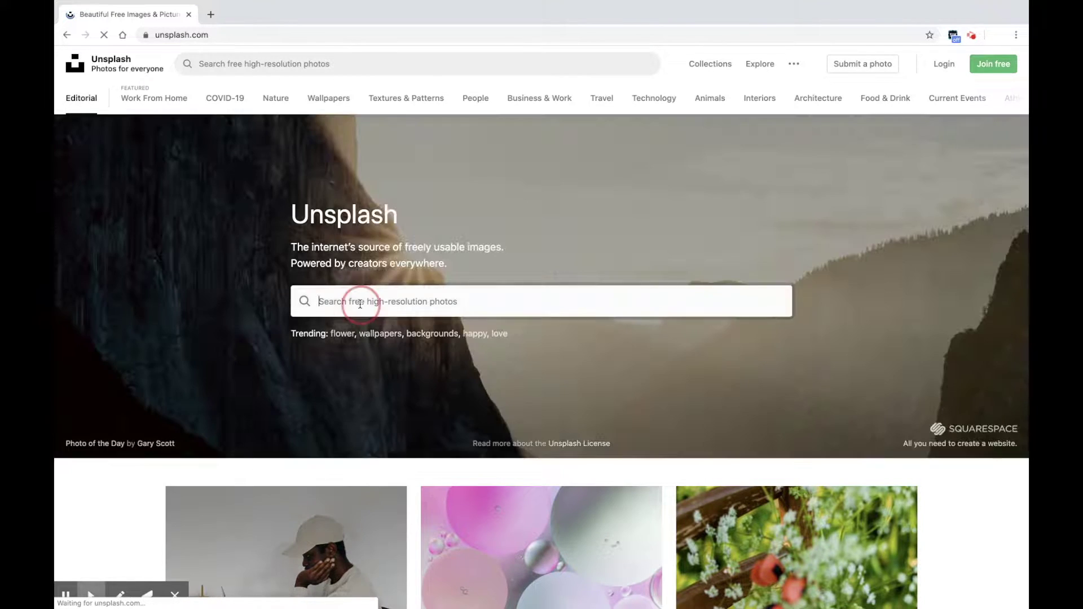
text(mac wall)
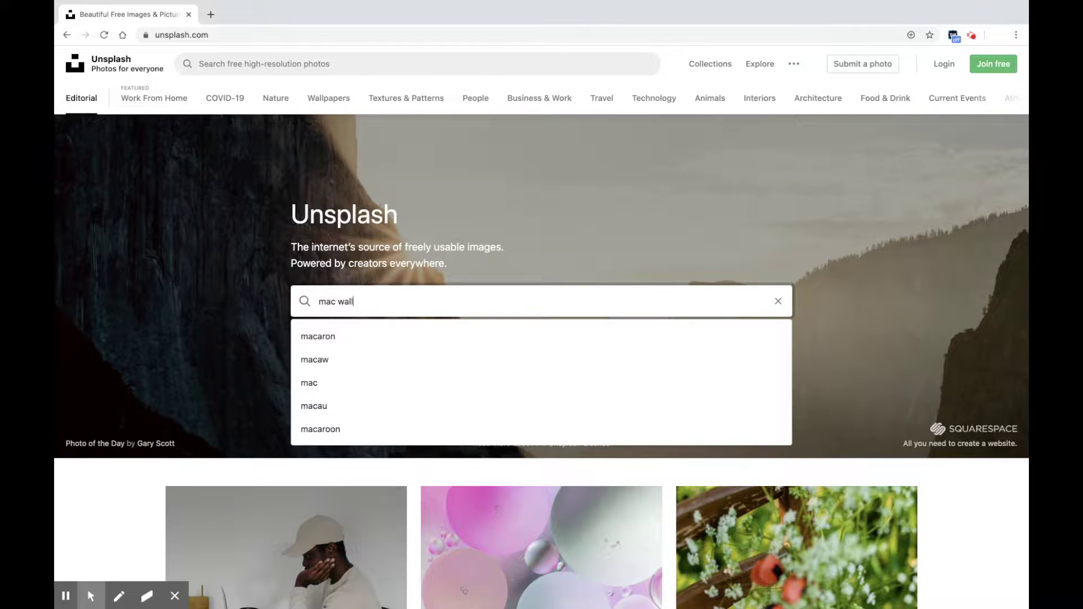
text(papers)
key(Return)
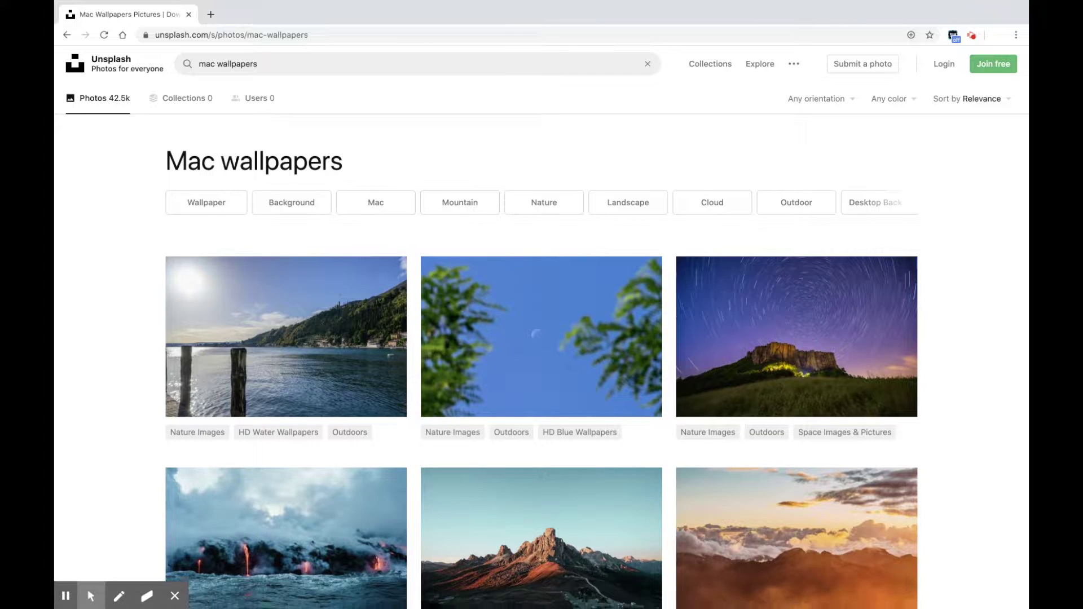
- Open the photo of waves breaking below red cliffs from the wallpaper results and download it for free
scroll(423, 437, down, 4)
scroll(448, 497, down, 5)
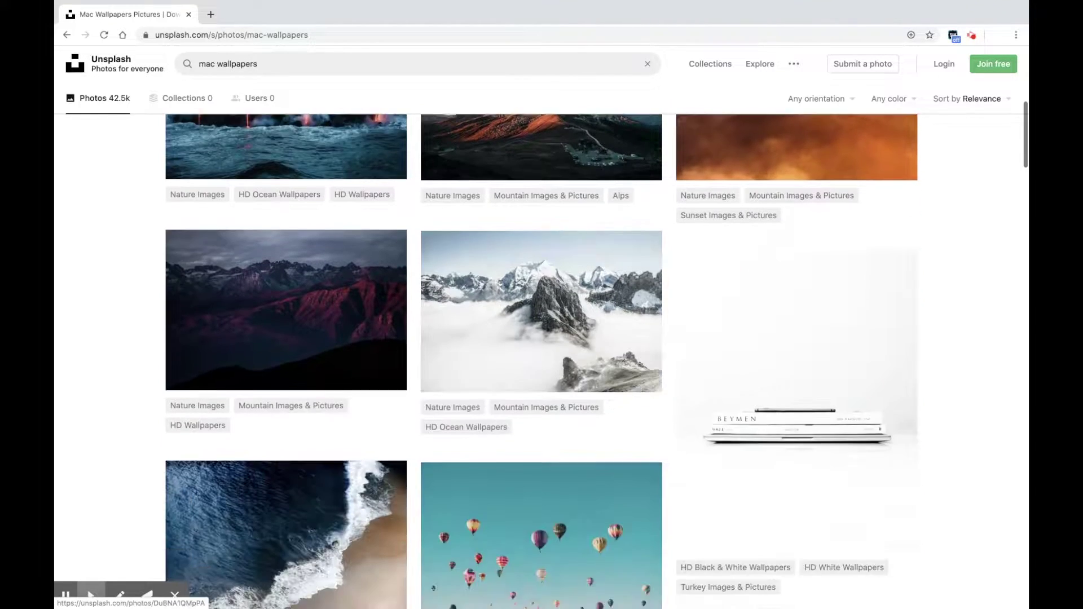
scroll(542, 346, down, 7)
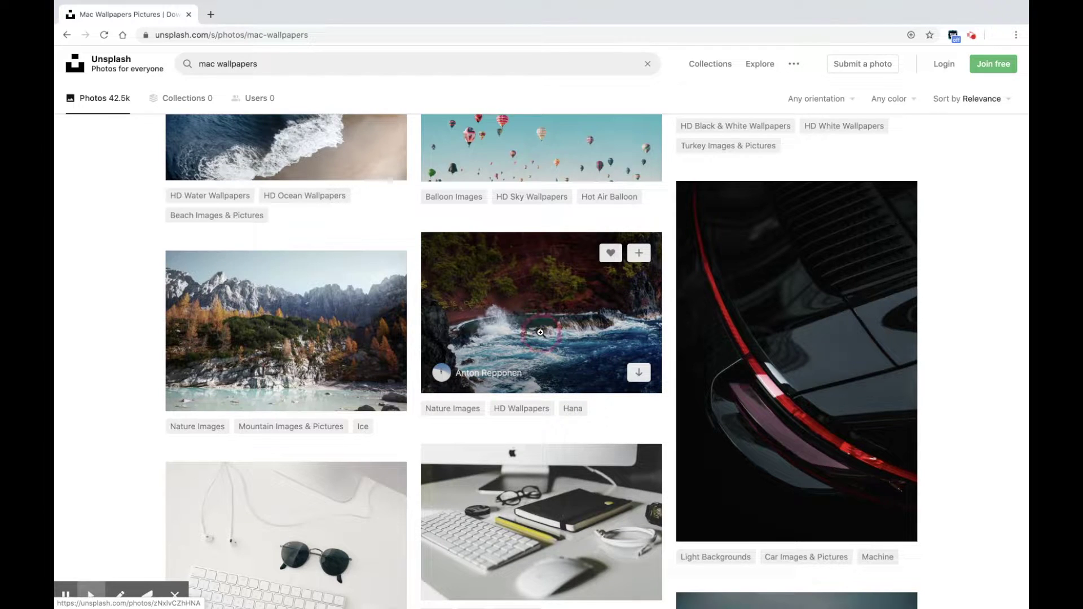
click(540, 330)
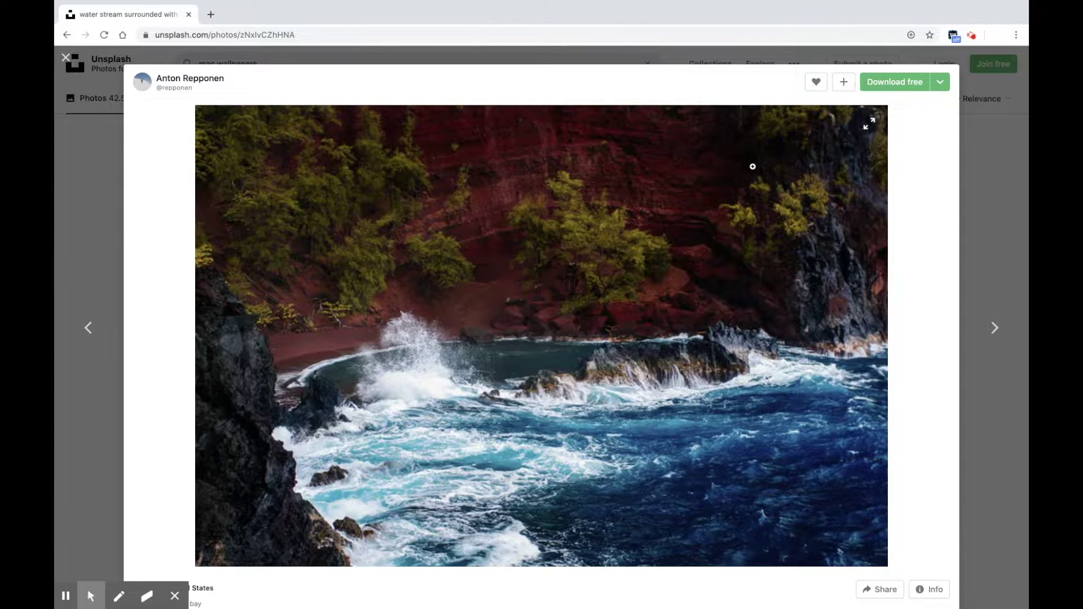
click(896, 84)
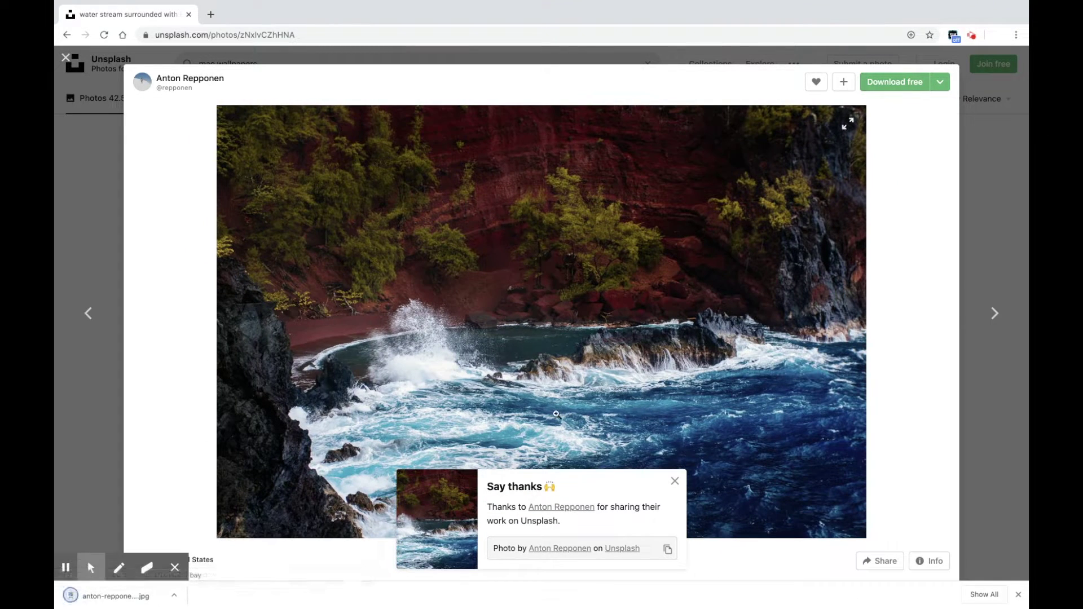
- Reveal the downloaded photo in Finder, move it from Downloads to the desktop and set it as the desktop picture
click(173, 595)
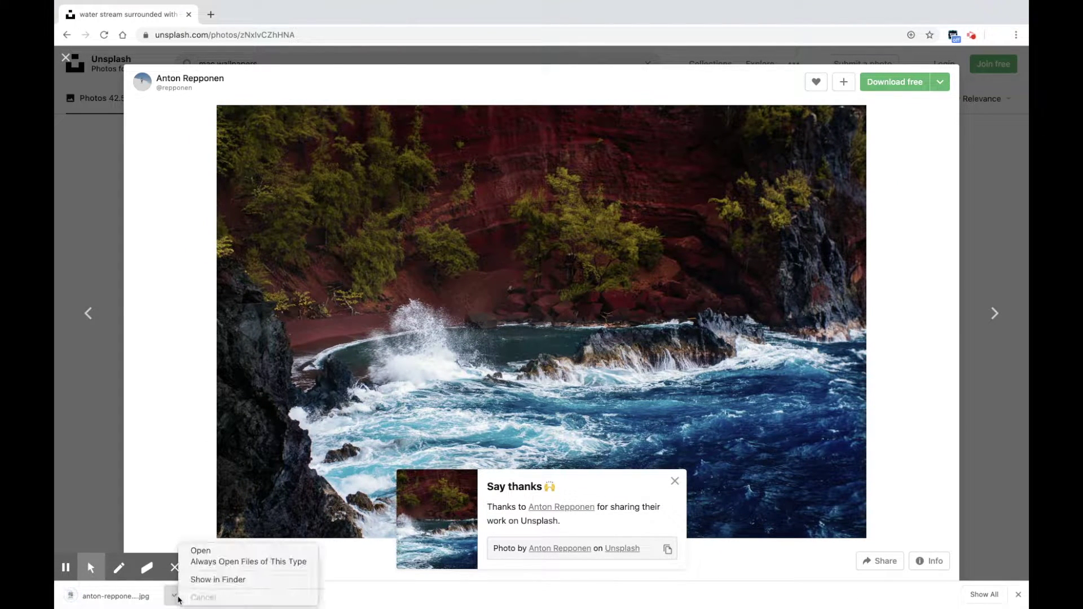
click(192, 580)
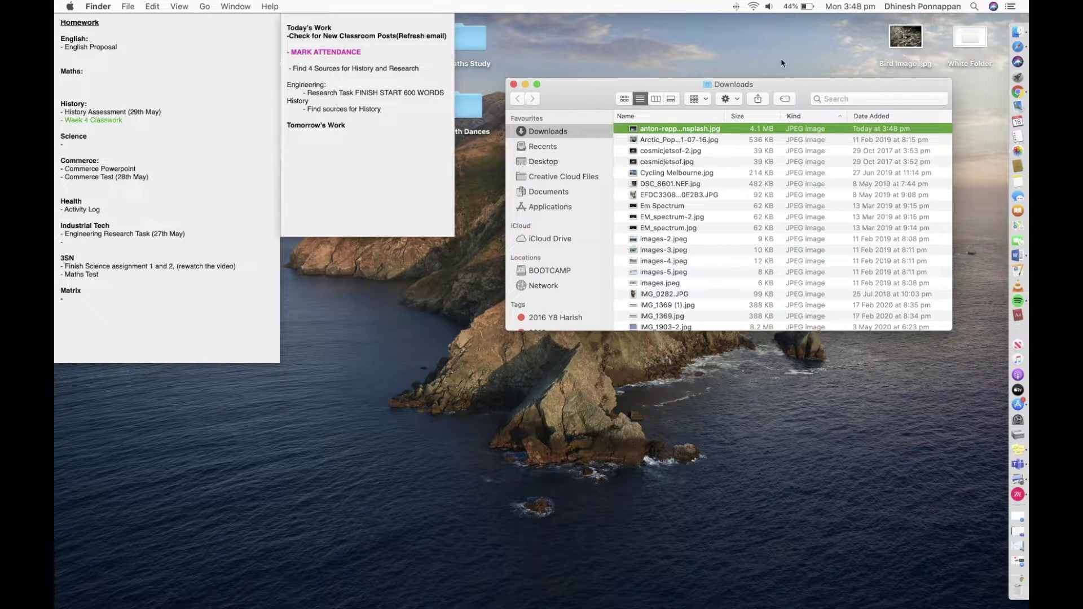
drag(737, 130, 593, 402)
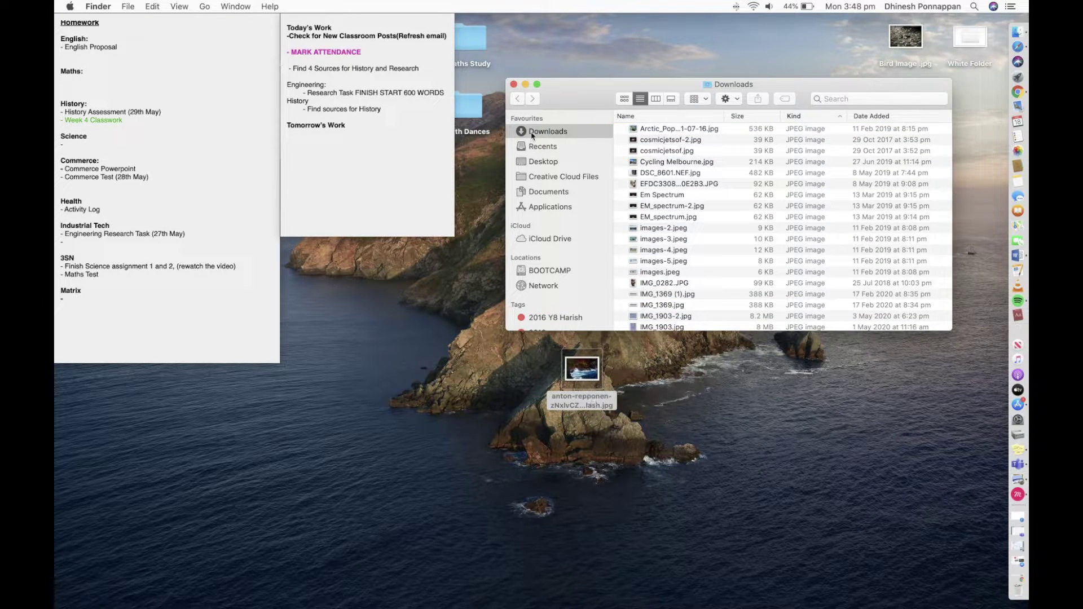
click(514, 85)
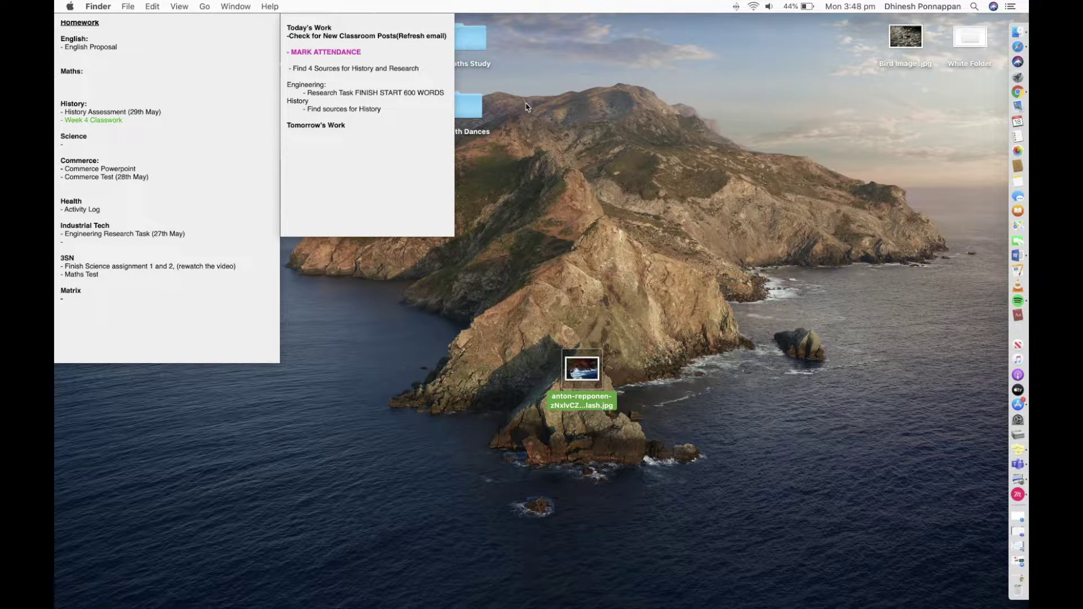
right_click(588, 377)
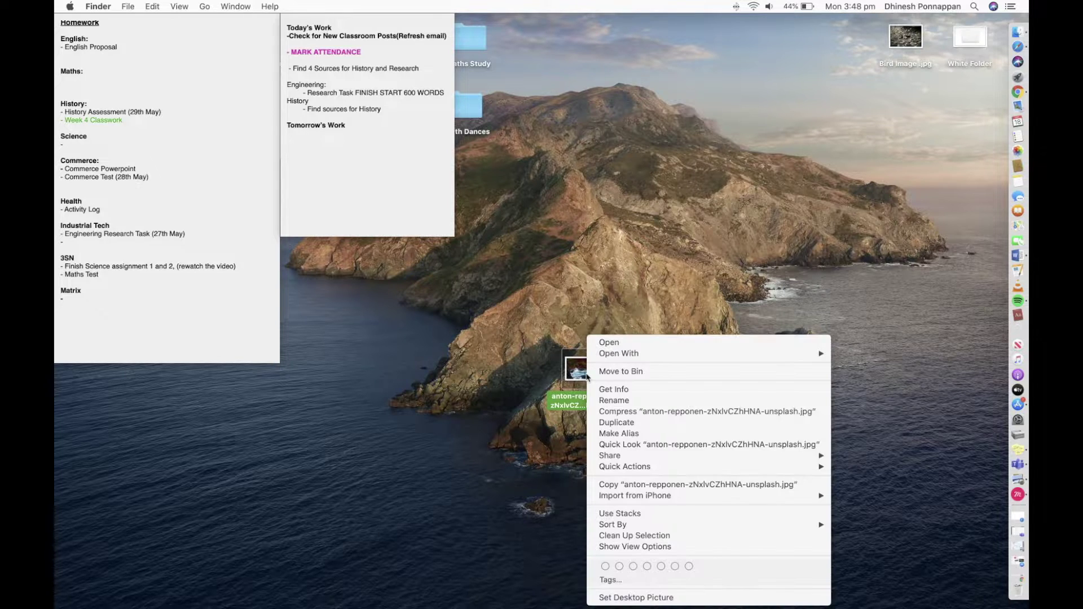
click(617, 596)
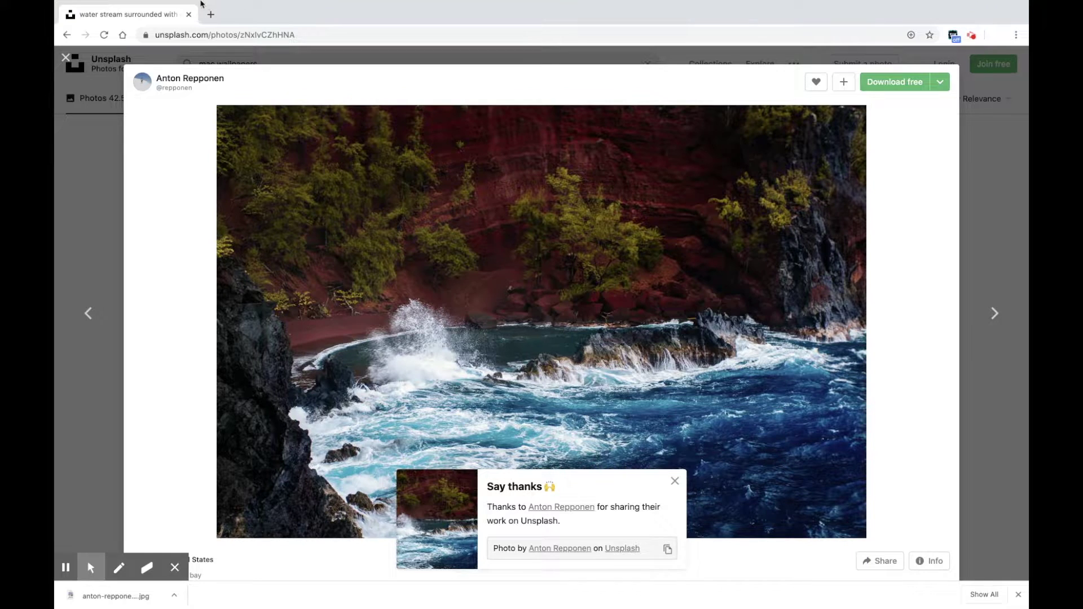
- Take Chrome out of full screen, clear the windows off this space and set the photo as its desktop picture
mouse_move(90, 13)
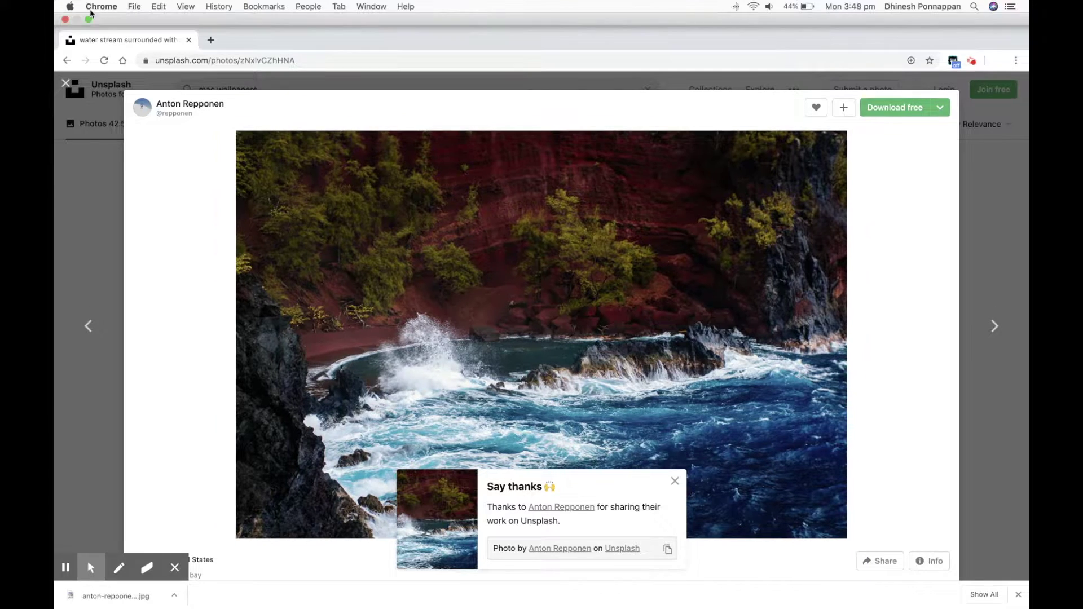
click(88, 20)
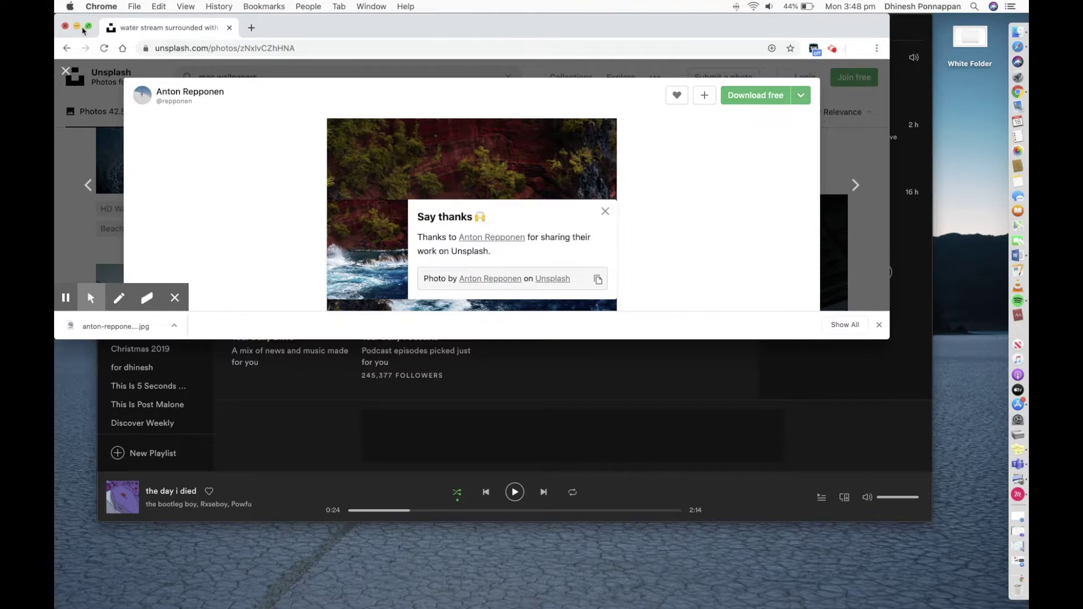
click(77, 26)
click(123, 24)
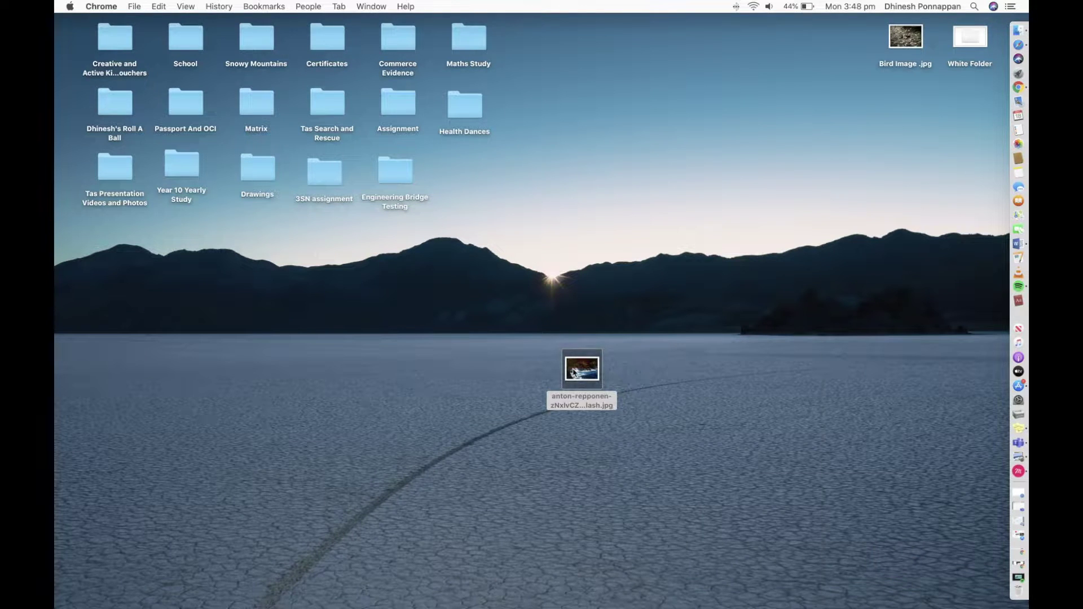
right_click(573, 372)
click(628, 599)
- Set the same photo as the desktop picture in the neighbouring space with the island wallpaper and check the other spaces
key(ctrl+Left)
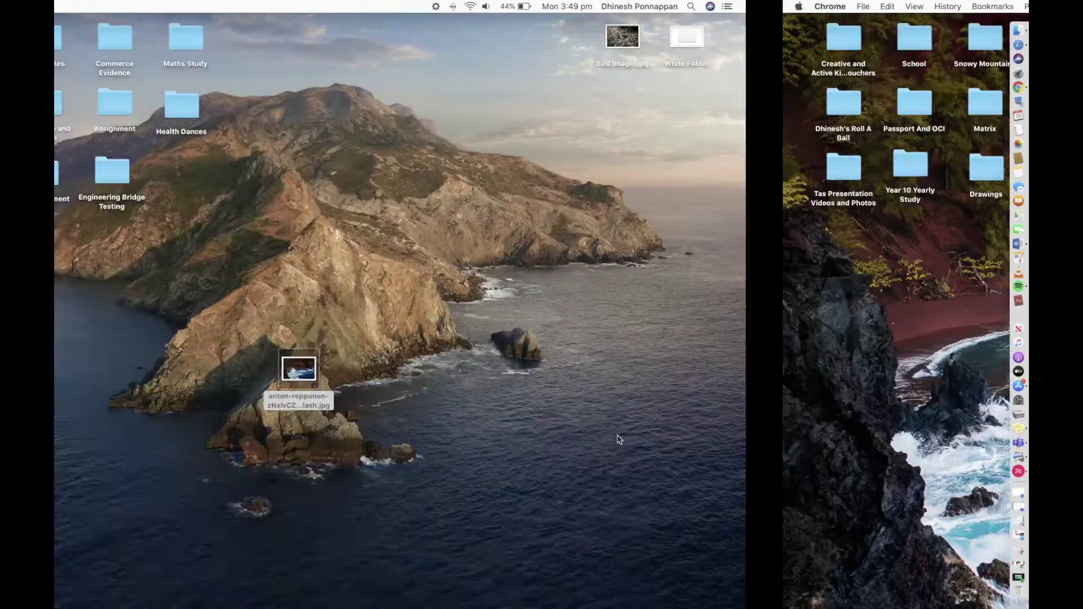
right_click(580, 370)
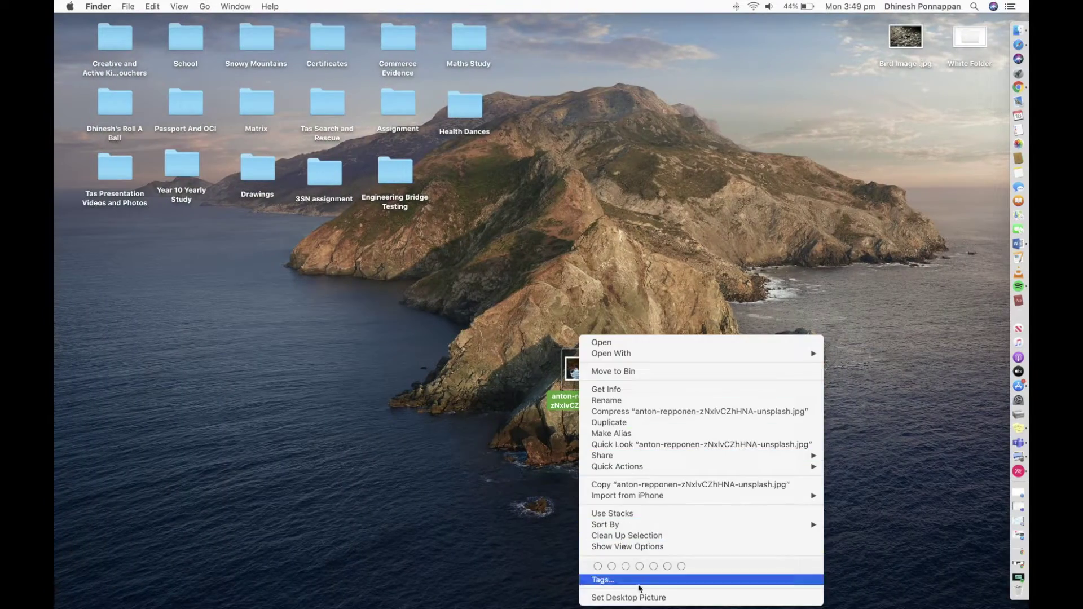
click(639, 598)
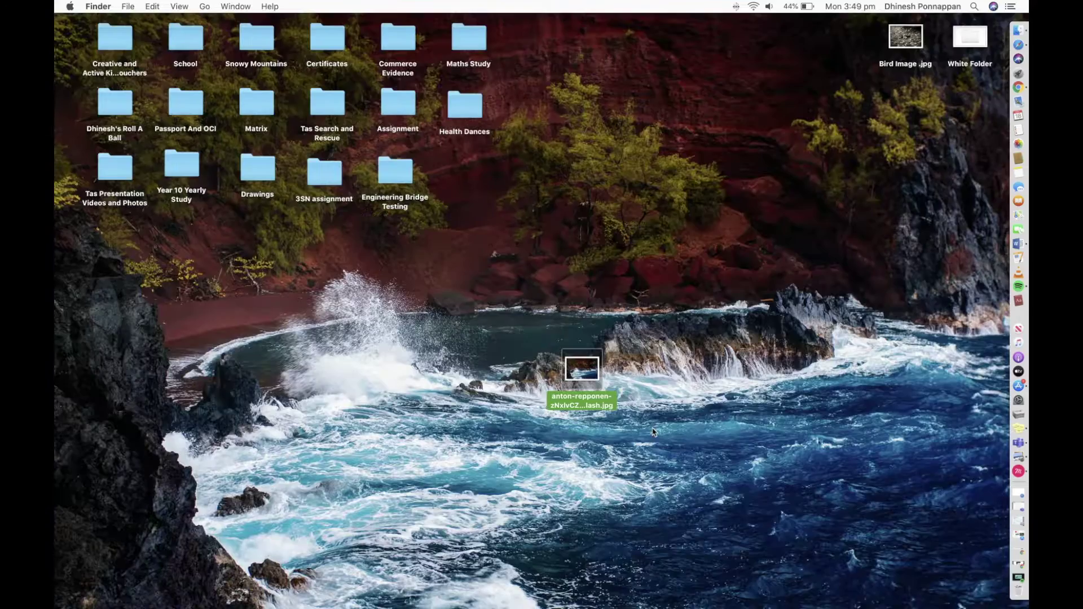
key(ctrl+Left)
key(ctrl+Left)
key(ctrl+Left)
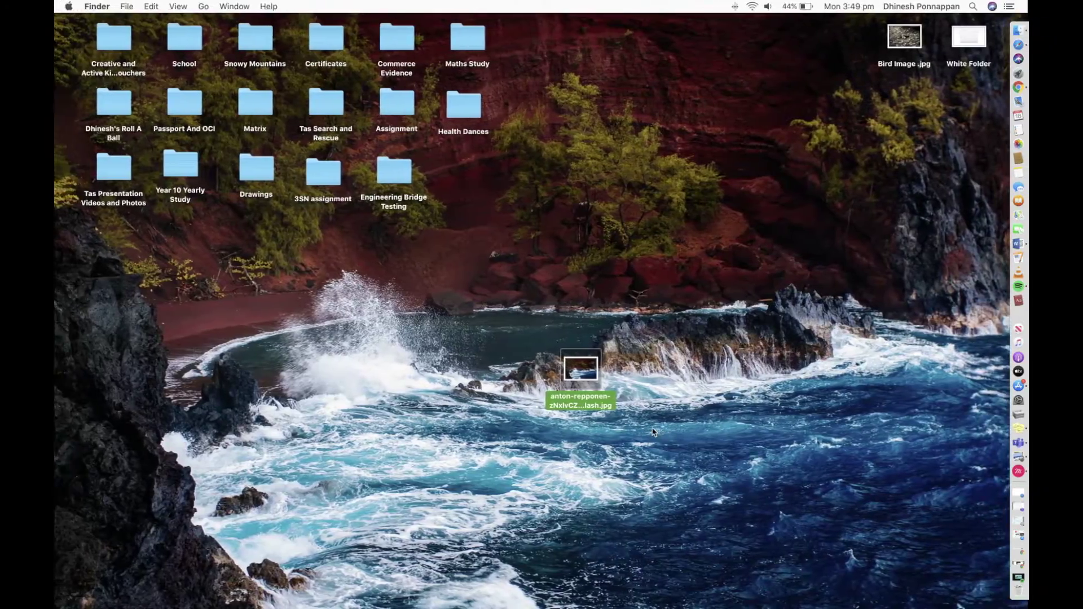
- Switch back to Chrome and search Google Images for "white folder icon" in a new browser tab
key(ctrl+Right)
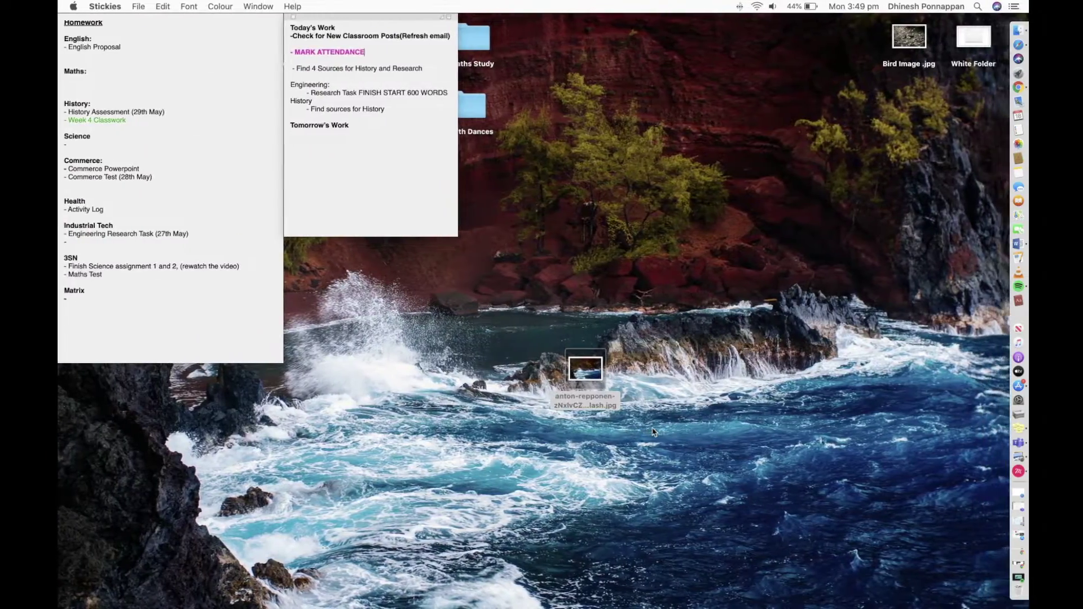
key(ctrl+Right)
click(217, 14)
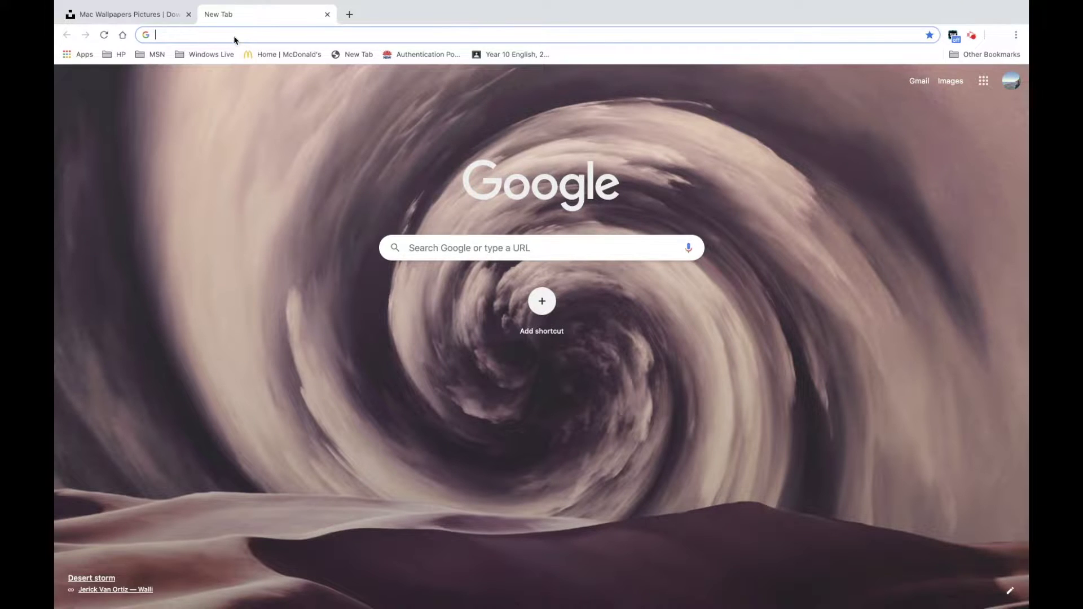
text(white f)
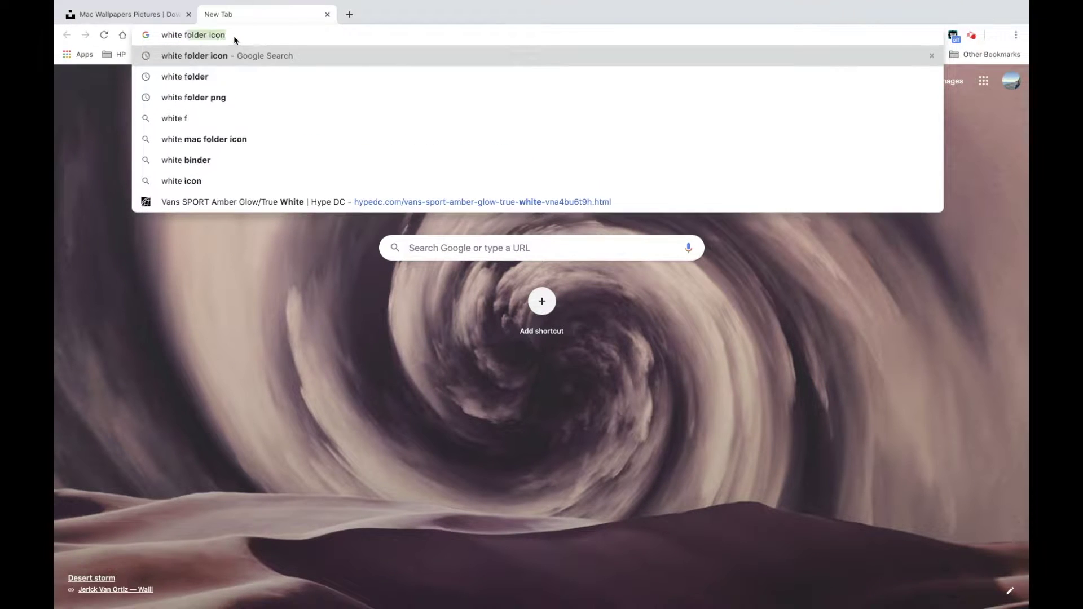
text(older icon)
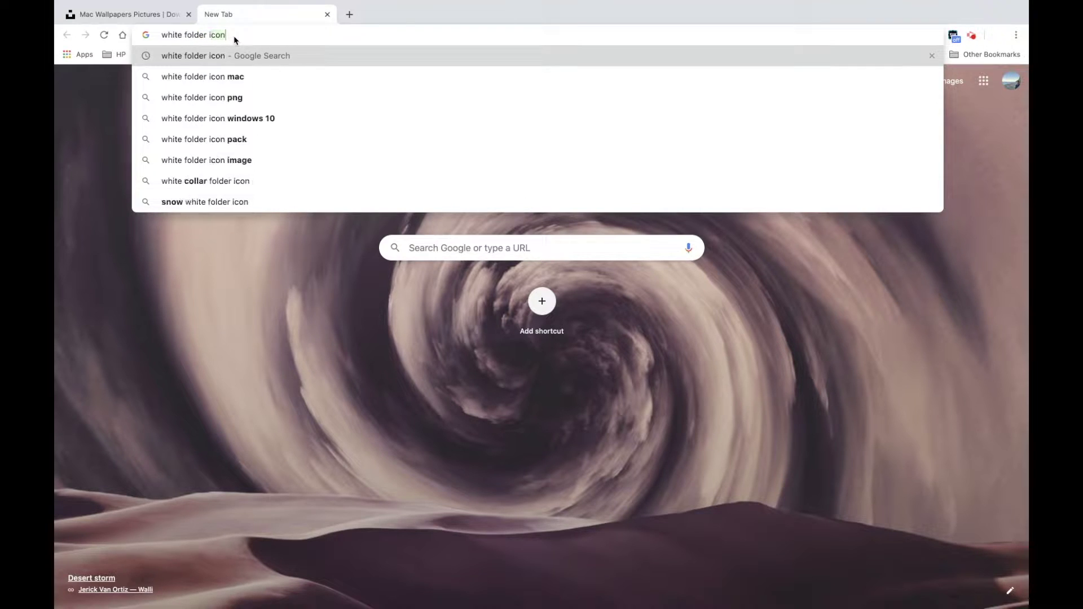
key(Return)
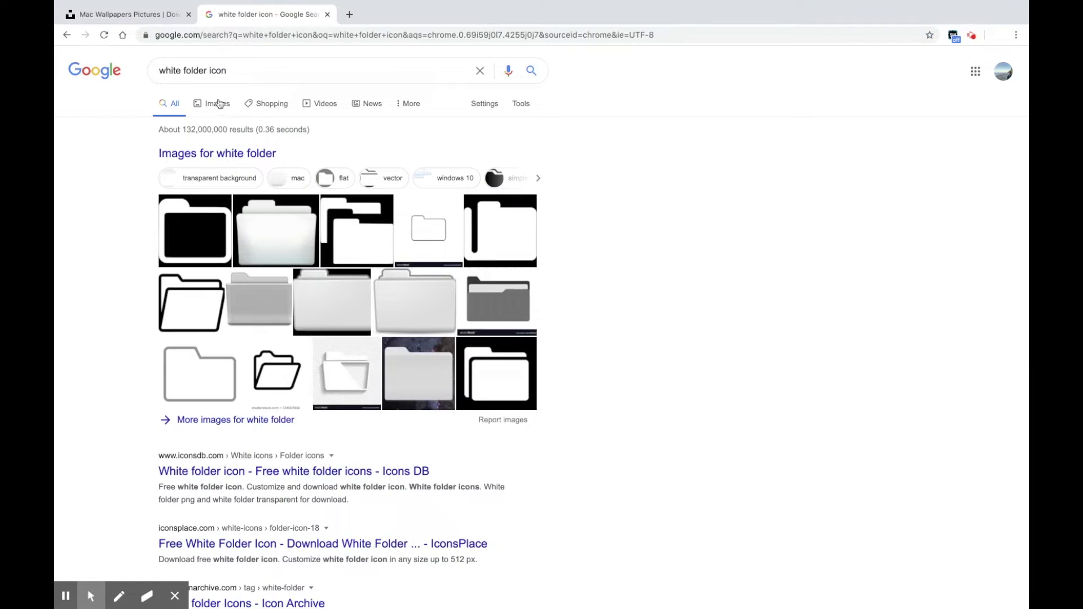
click(215, 105)
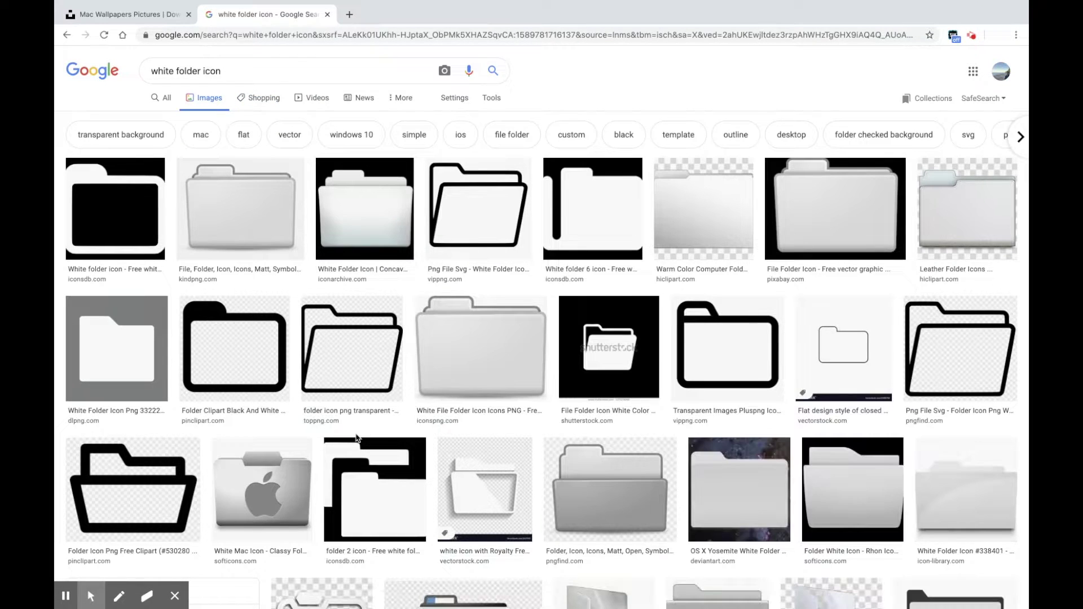
- Open the preview of the "folder icon windows 8 - white" image from the image results
scroll(357, 439, down, 10)
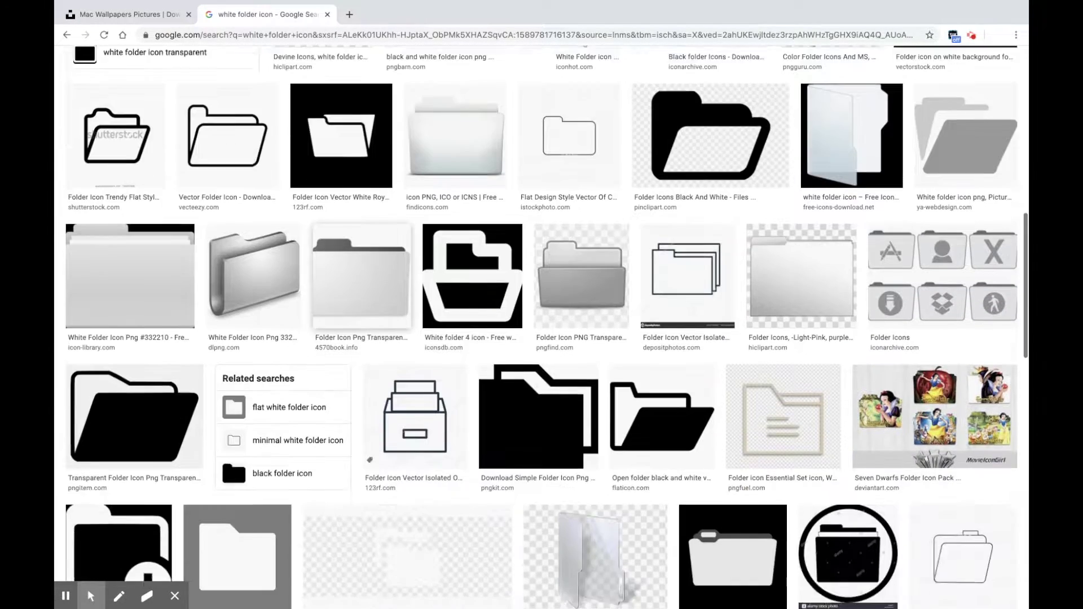
scroll(245, 349, down, 4)
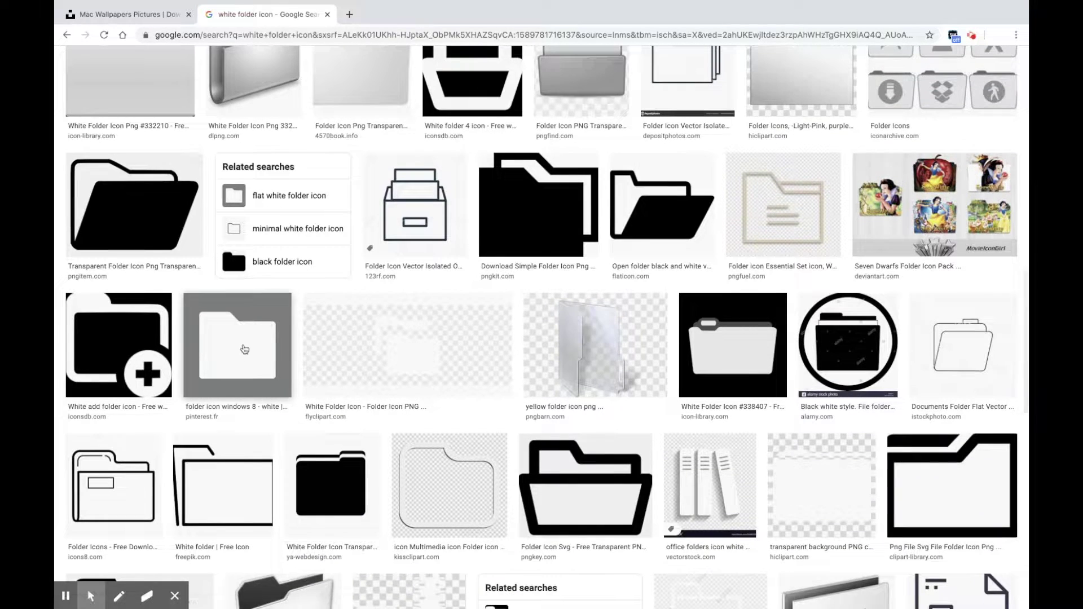
click(244, 349)
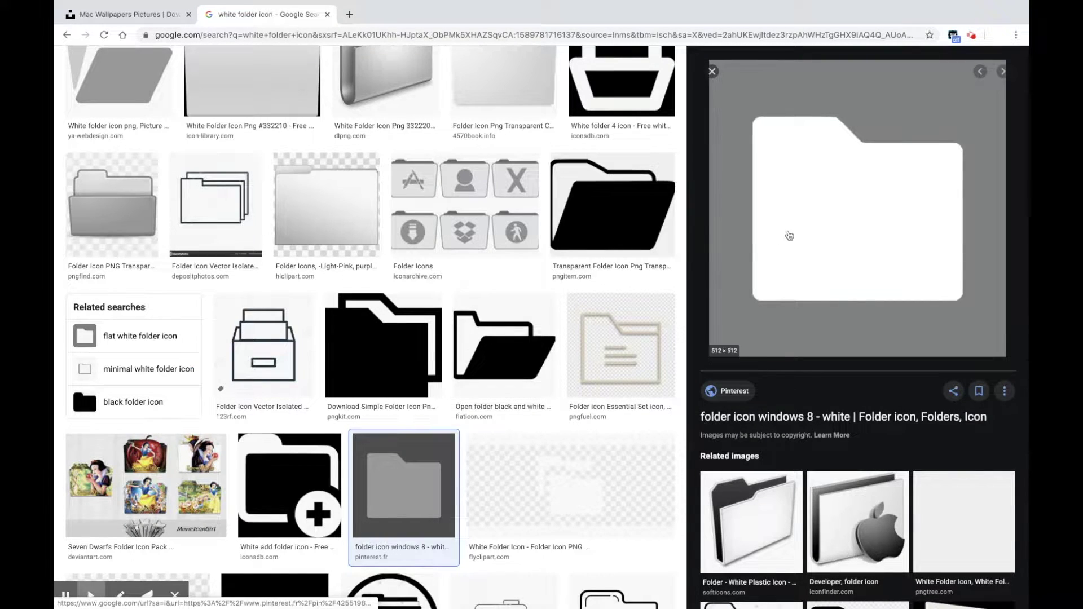
- Save the previewed white folder image to Downloads as a PNG image named "Folder Icon"
right_click(837, 241)
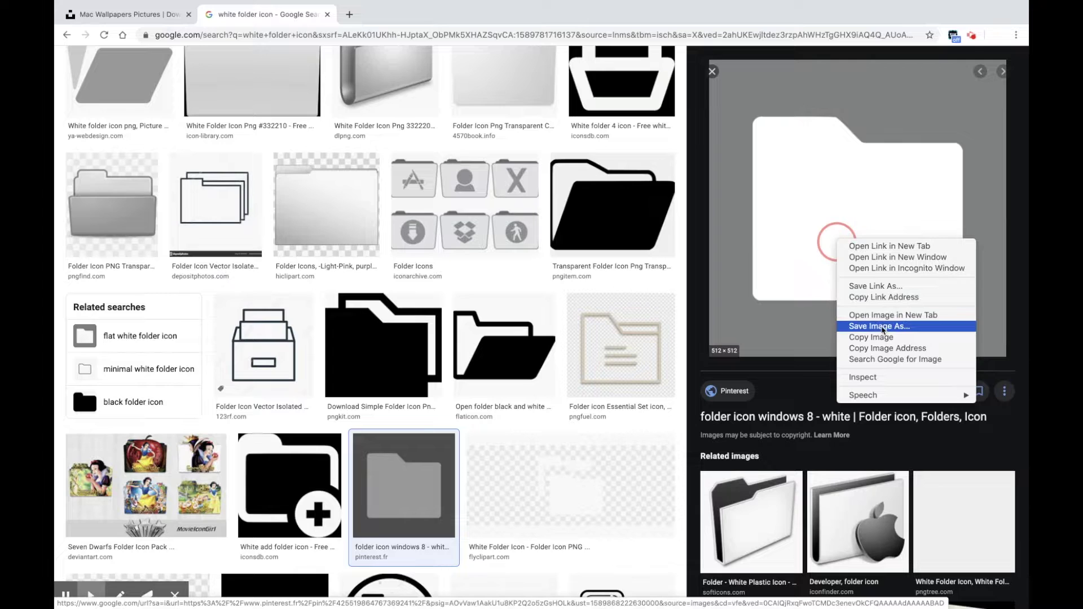
click(883, 327)
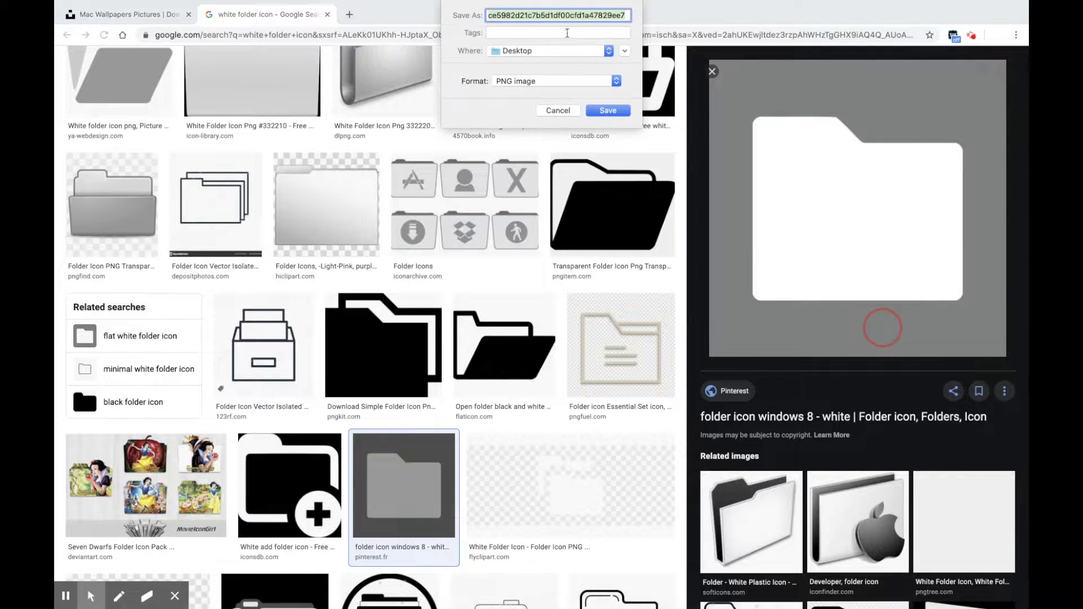
click(566, 52)
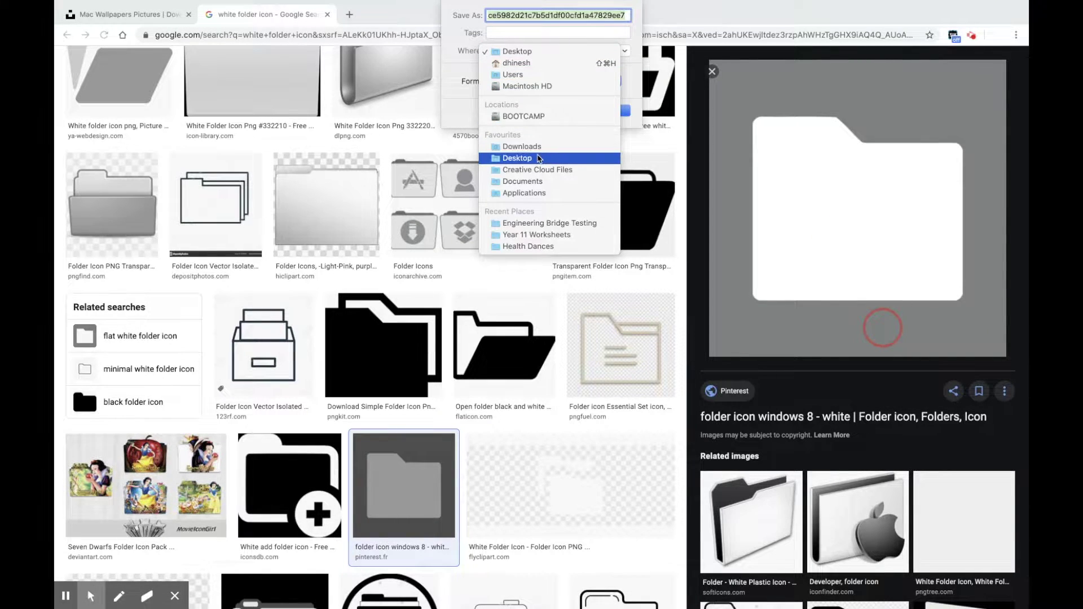
click(539, 148)
key(BackSpace)
text(Folder Icon)
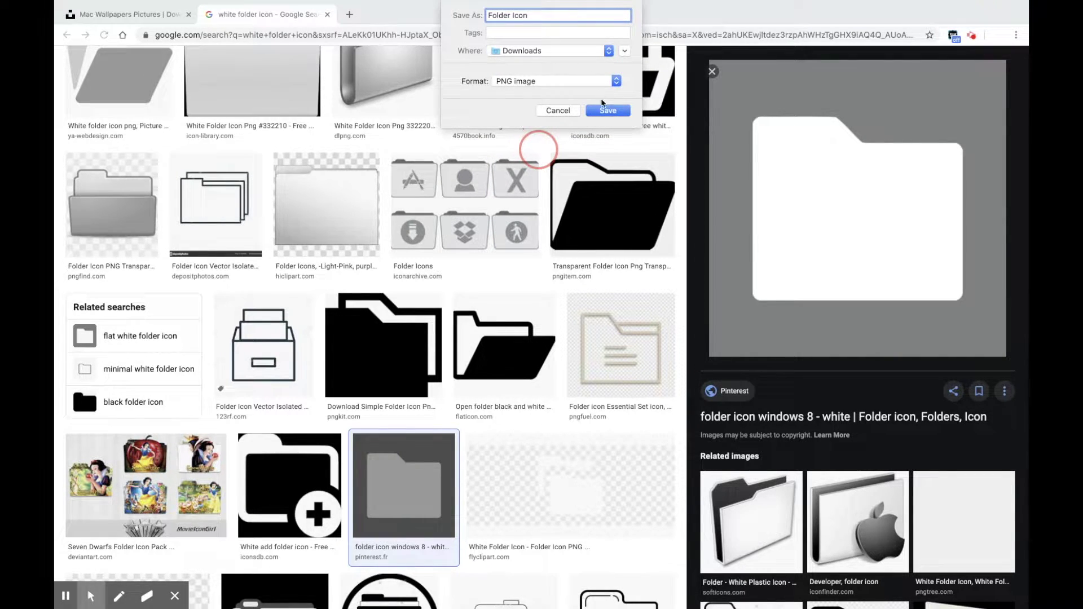
click(604, 109)
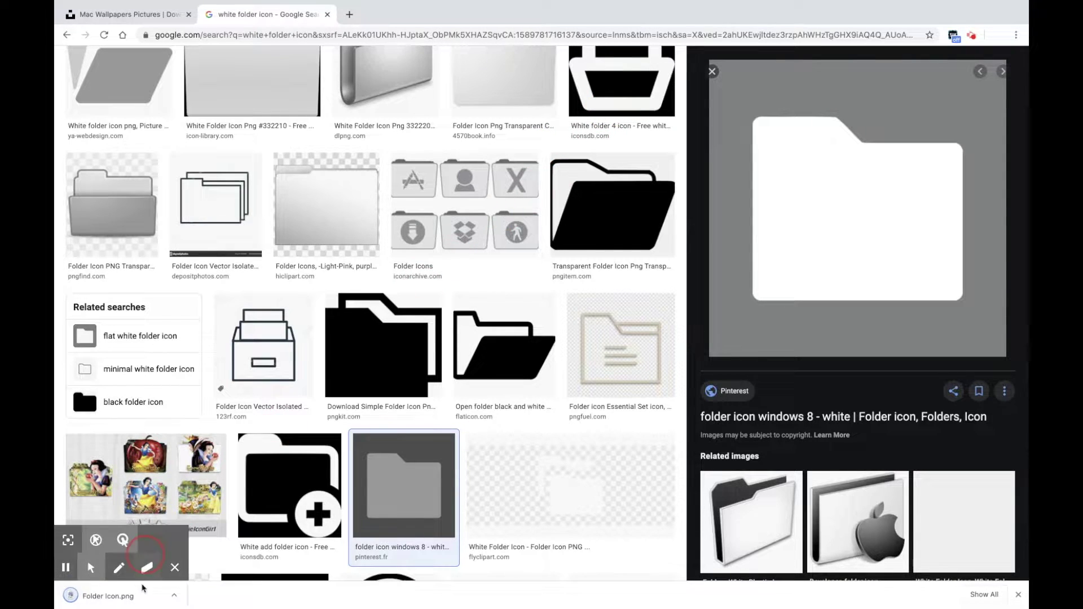
- Reveal the downloaded Folder Icon.png in Finder, move it from Downloads onto the desktop and close the Finder window
click(173, 595)
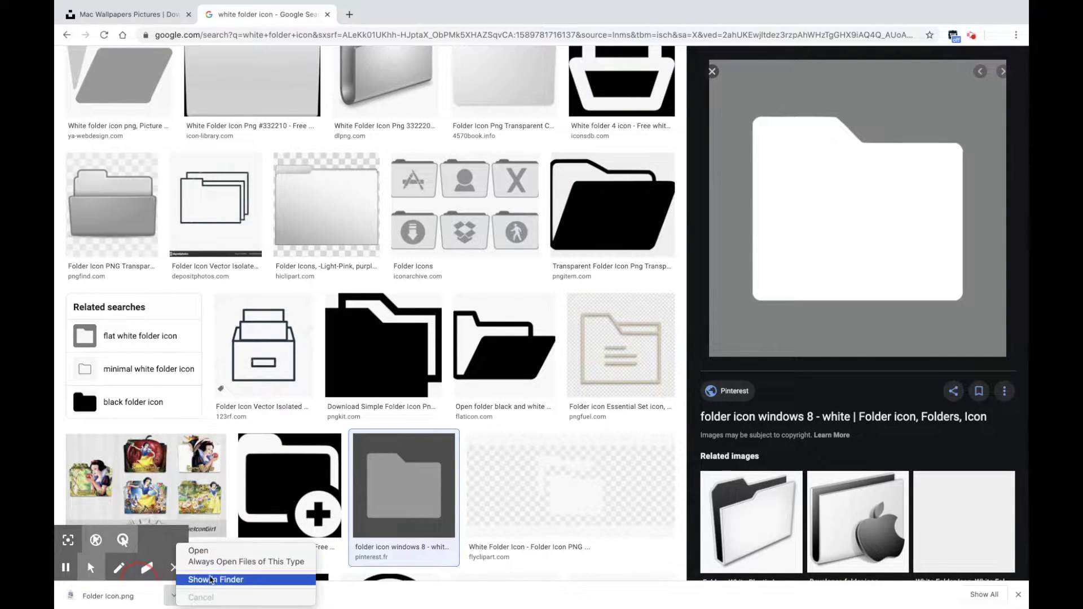
click(210, 579)
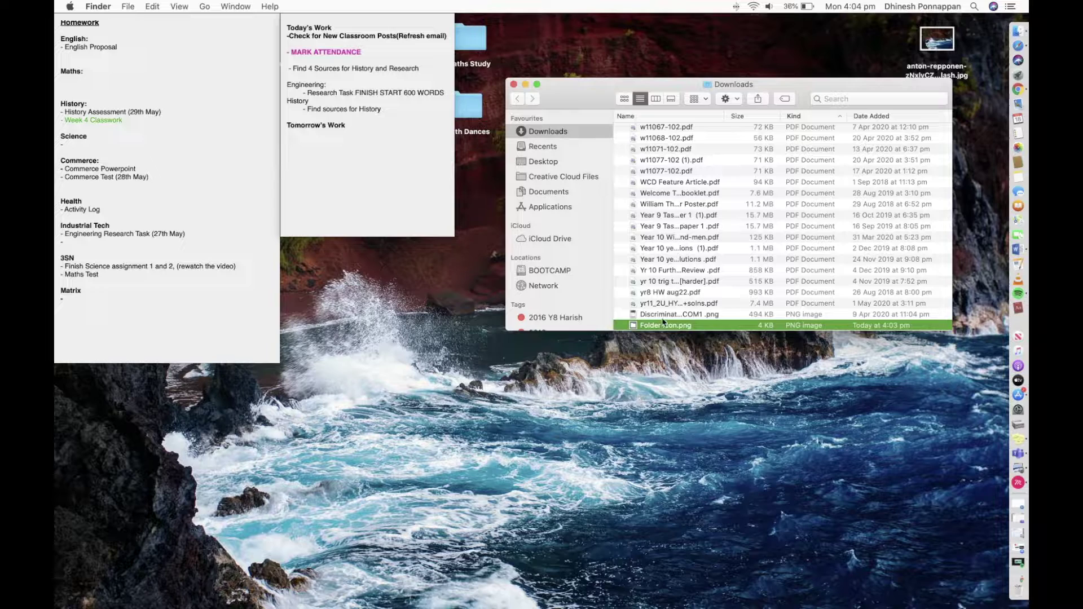
drag(663, 327, 663, 364)
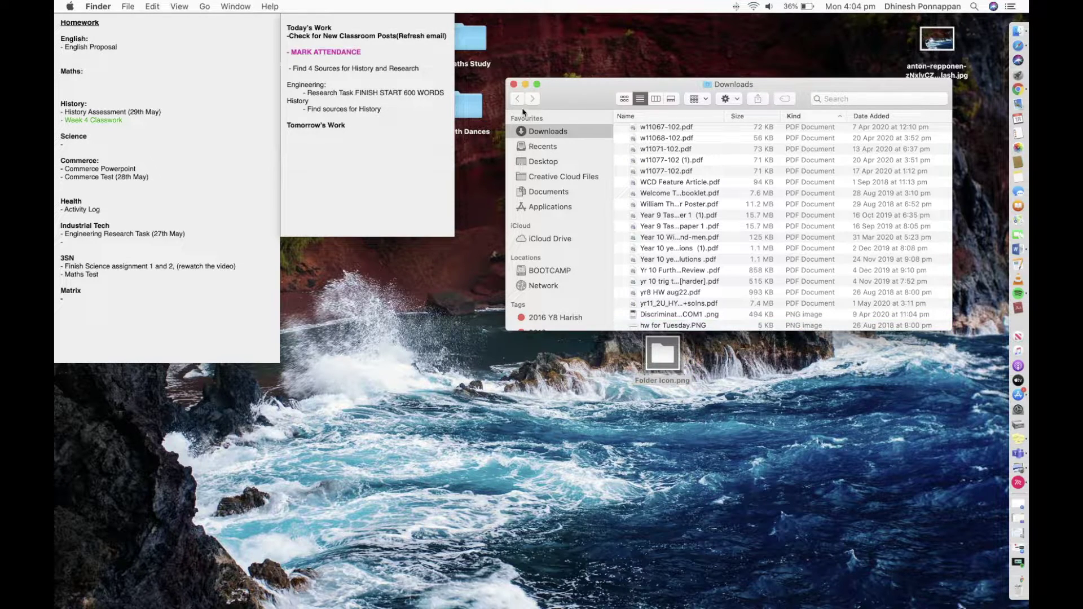
click(513, 85)
click(770, 293)
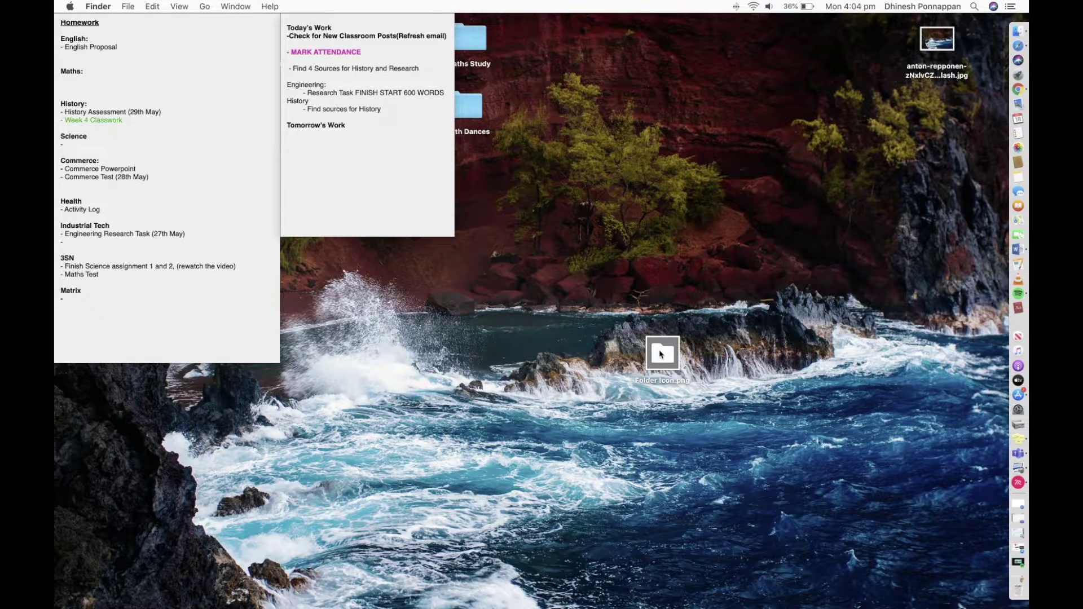
- Go to the desktop space showing all folders, open Folder Icon.png in Preview and move its window clear of the folders
key(ctrl+Right)
key(ctrl+Right)
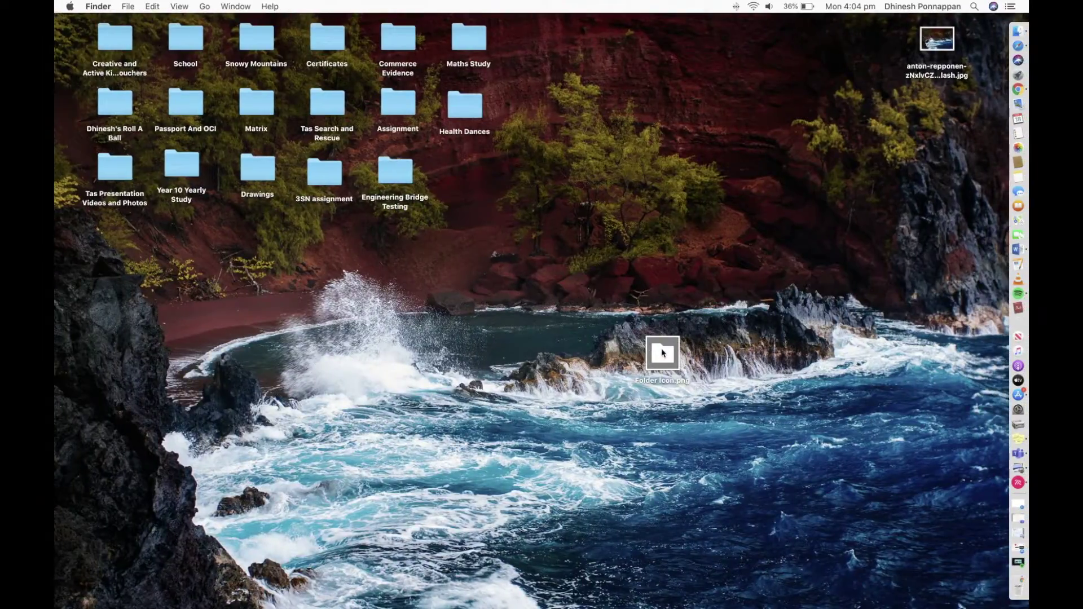
double_click(662, 353)
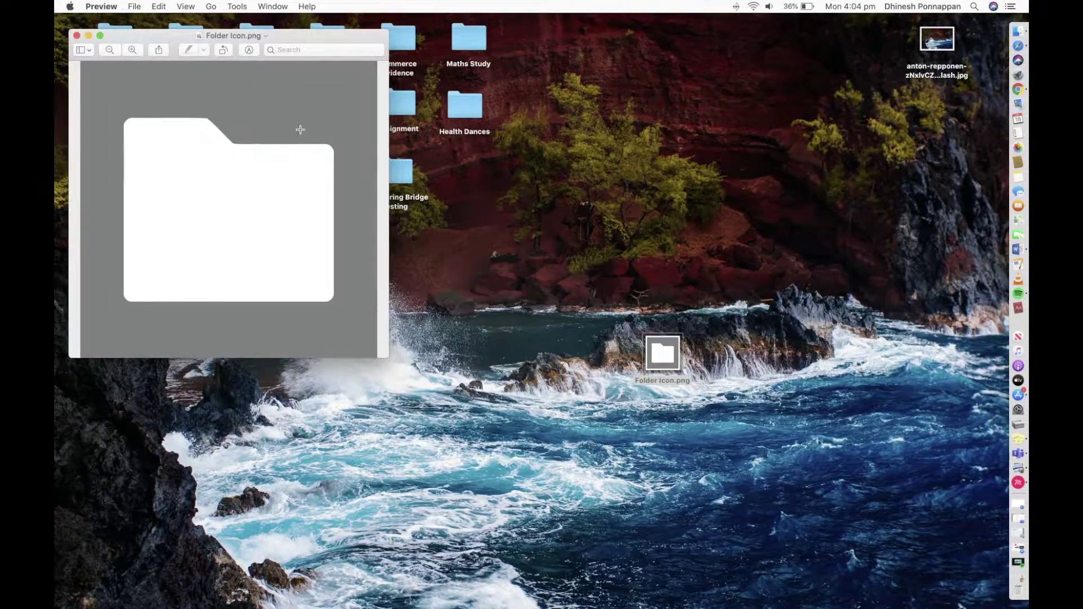
drag(236, 35, 838, 117)
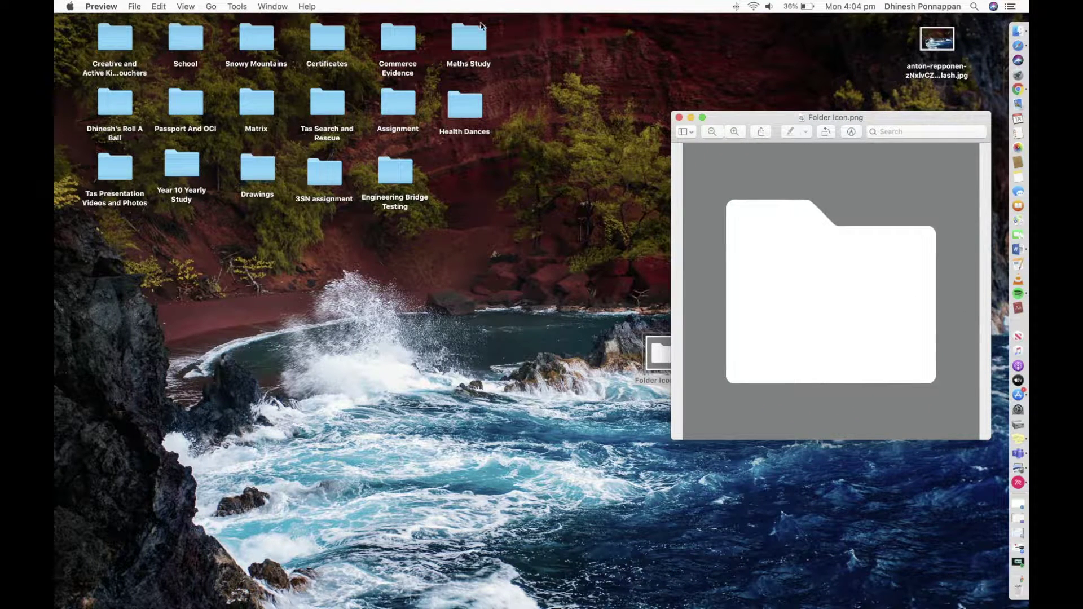
- Open the info window of the Maths Study folder and place it beside the Folder Icon.png image
click(469, 44)
right_click(469, 44)
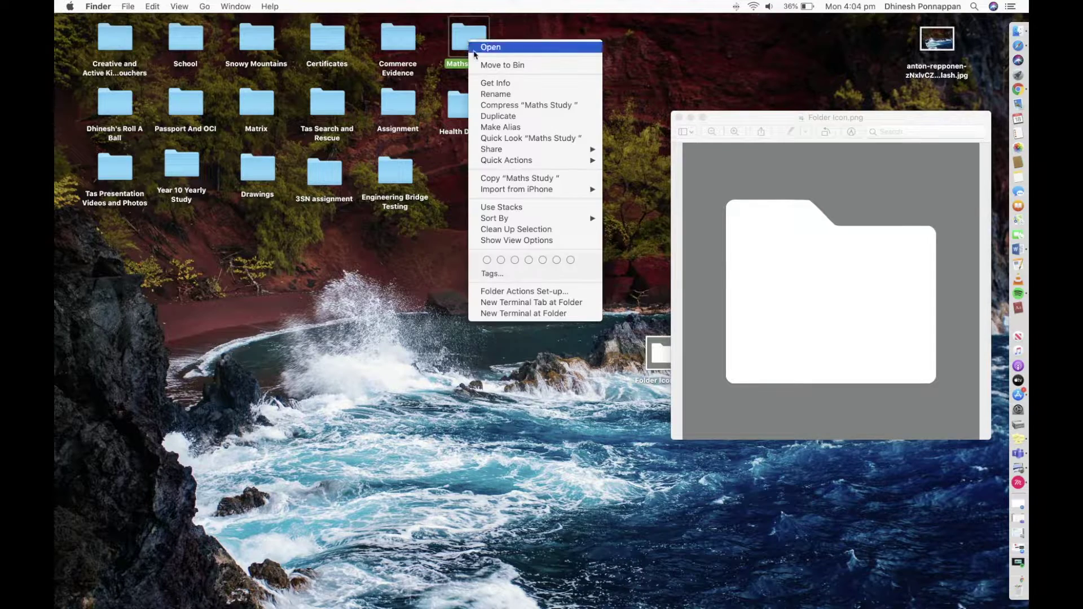
click(492, 84)
drag(137, 29, 427, 104)
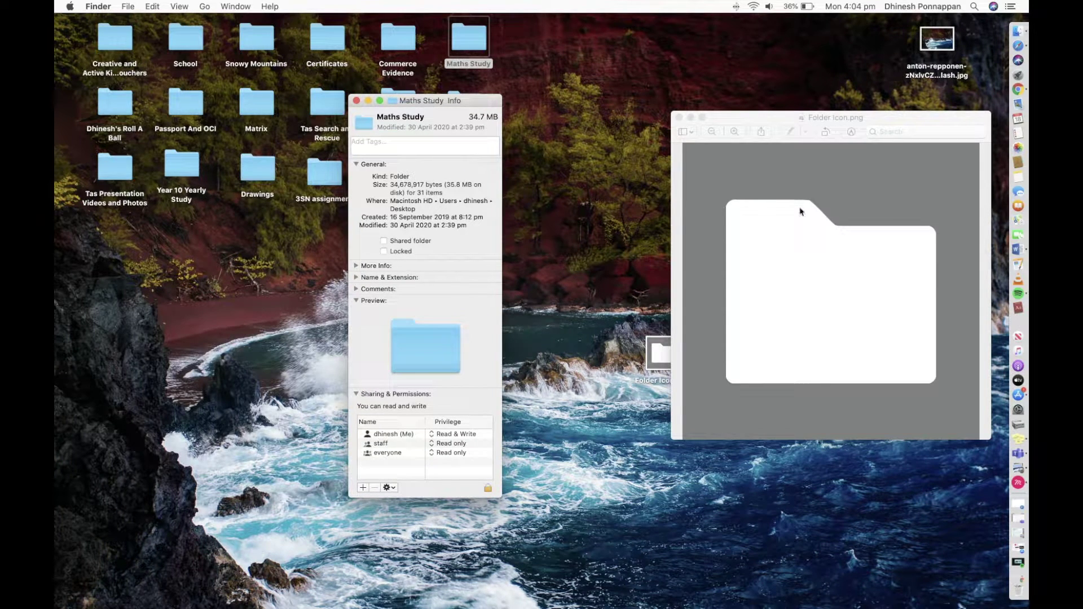
- Remove the grey background and leftover edge around the white folder in Folder Icon.png using Instant Alpha in Preview's markup tools
click(812, 260)
click(852, 132)
drag(823, 115, 700, 119)
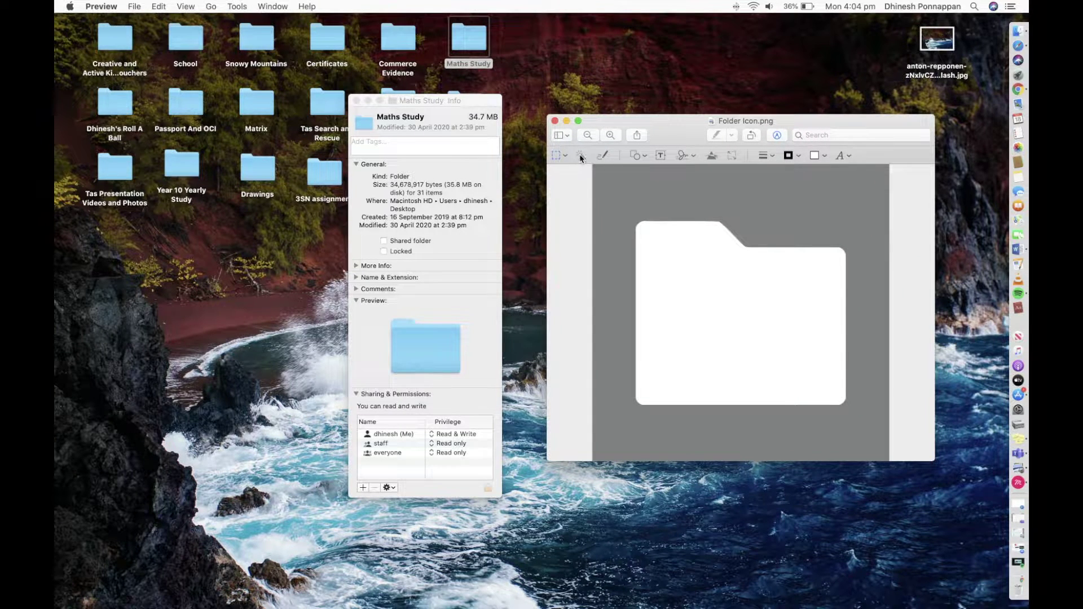
drag(616, 213, 616, 216)
key(Delete)
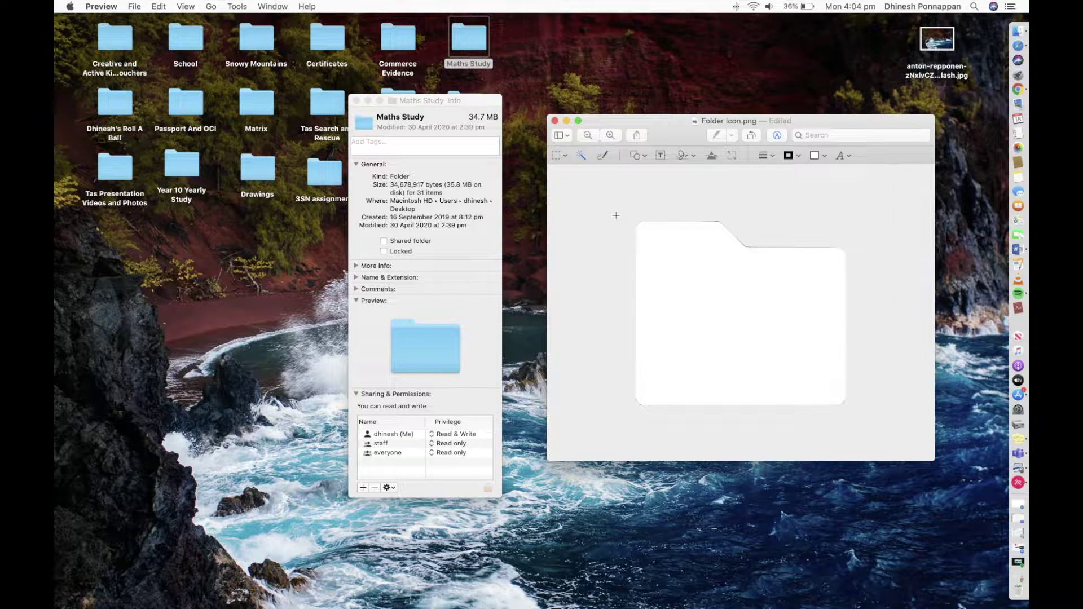
drag(616, 215, 616, 221)
key(Delete)
- Select the entire edited Folder Icon.png image and copy it to the clipboard
click(134, 6)
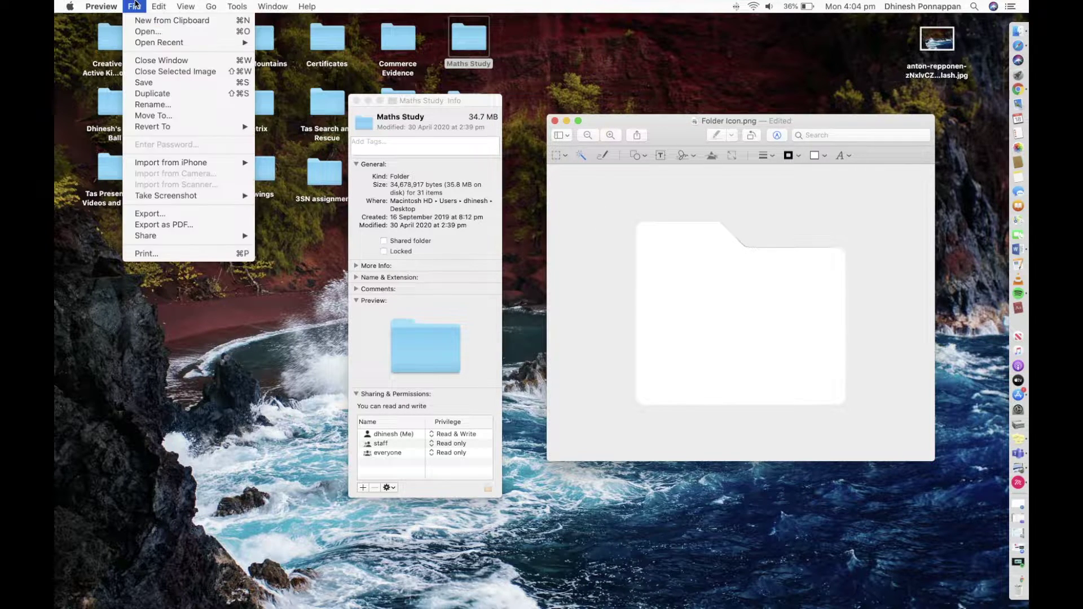
mouse_move(159, 6)
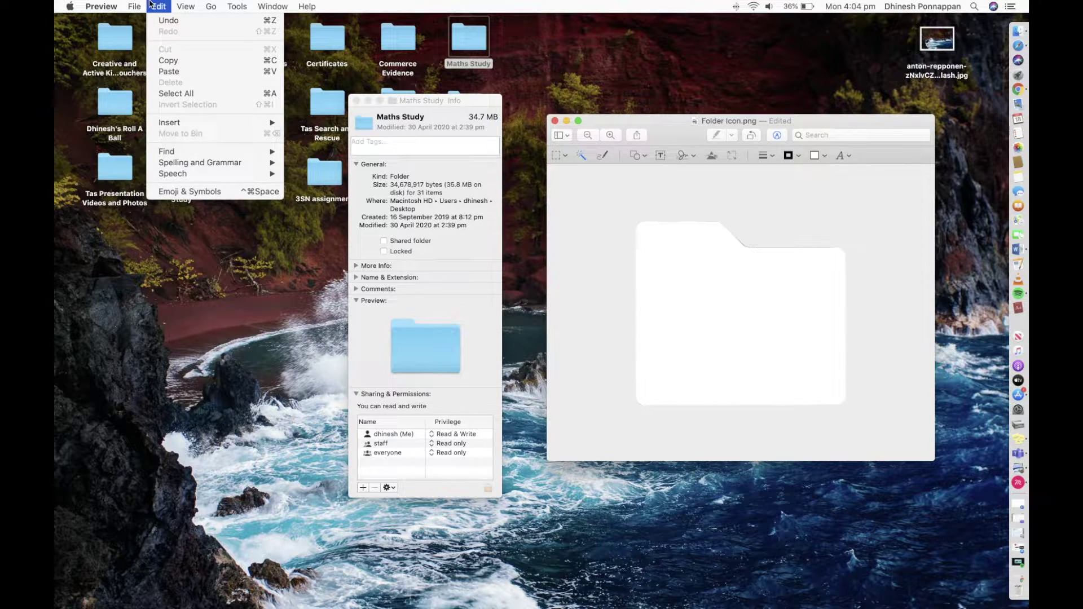
click(177, 94)
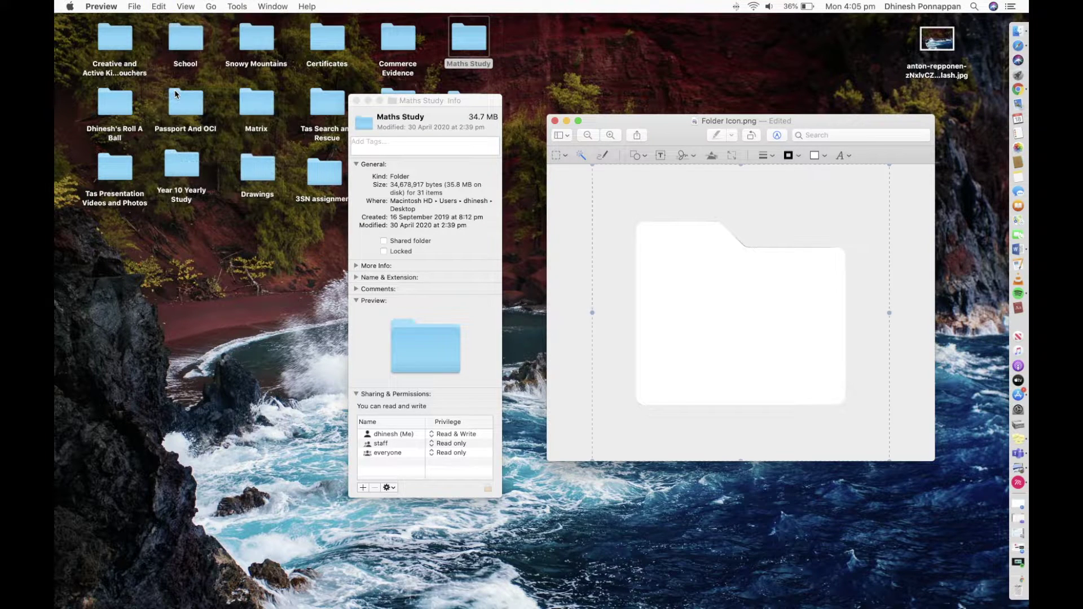
click(159, 8)
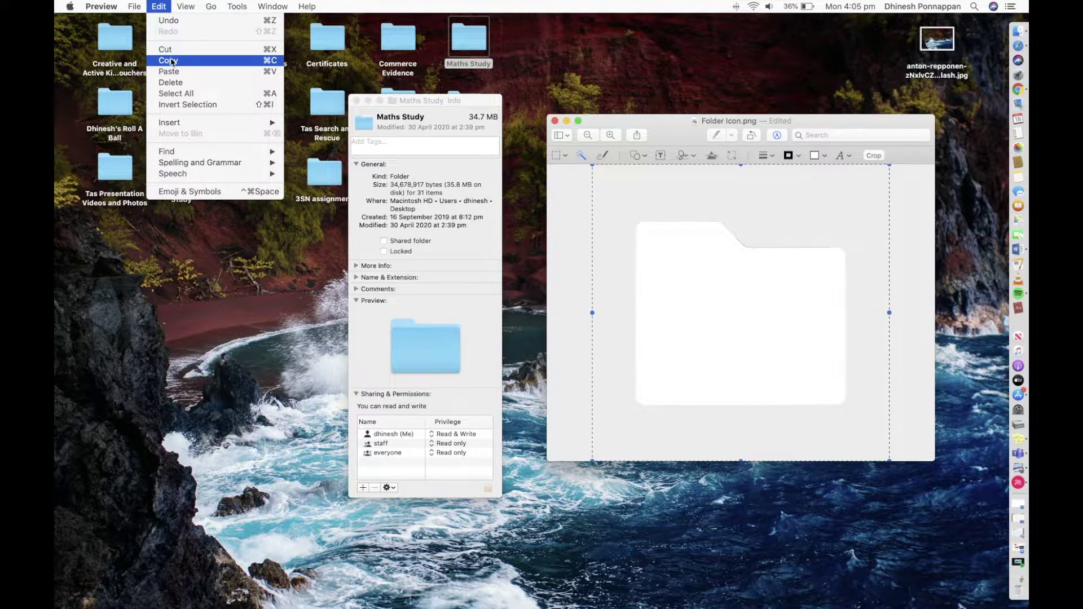
click(172, 61)
- Replace the Maths Study folder's icon with the copied white folder image through its info window
click(364, 123)
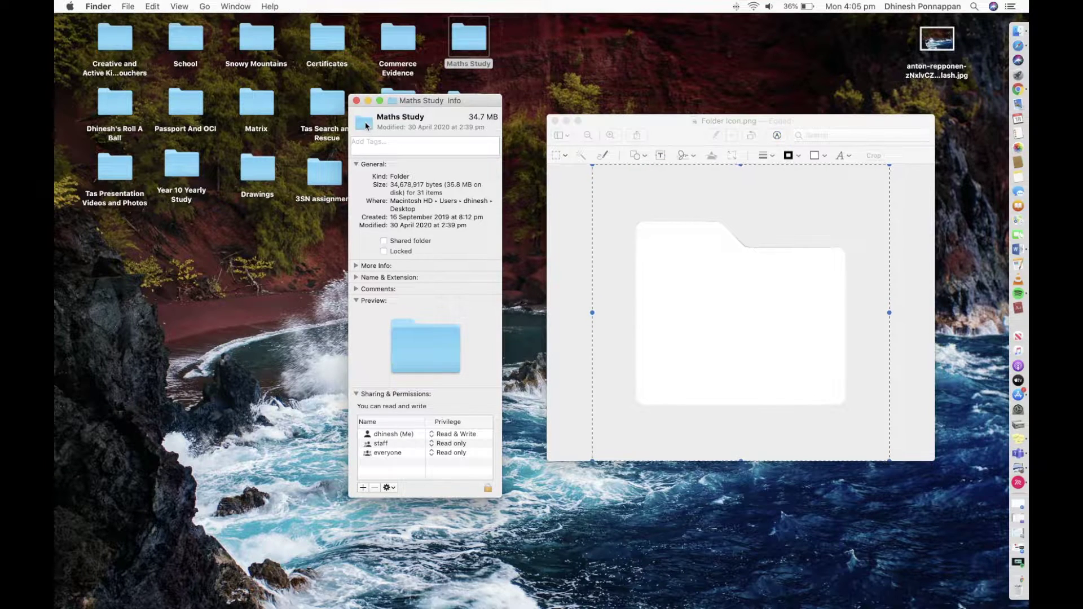
click(366, 125)
click(153, 7)
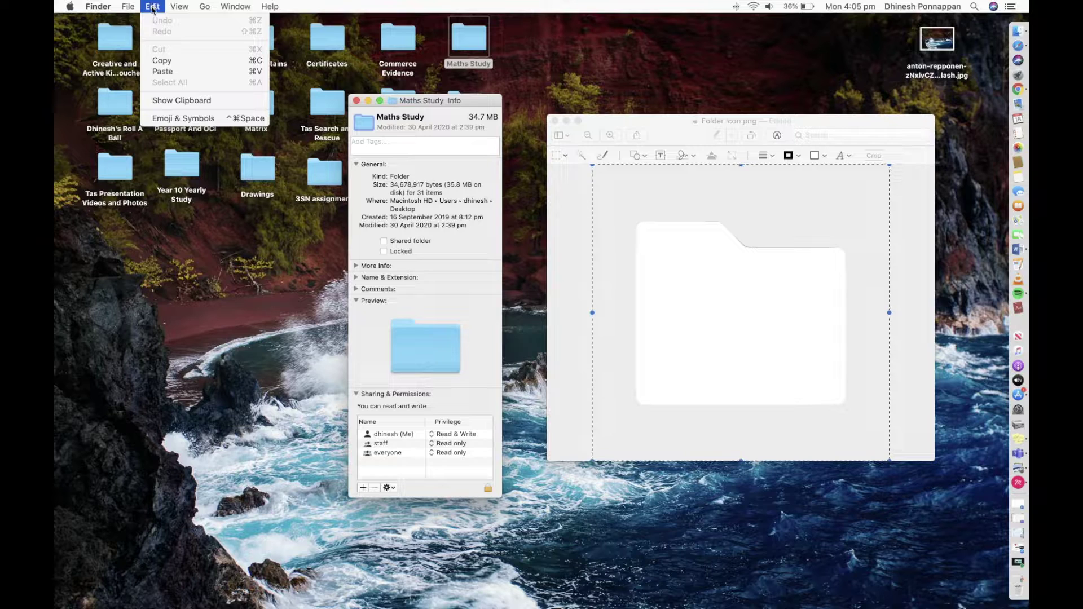
click(164, 72)
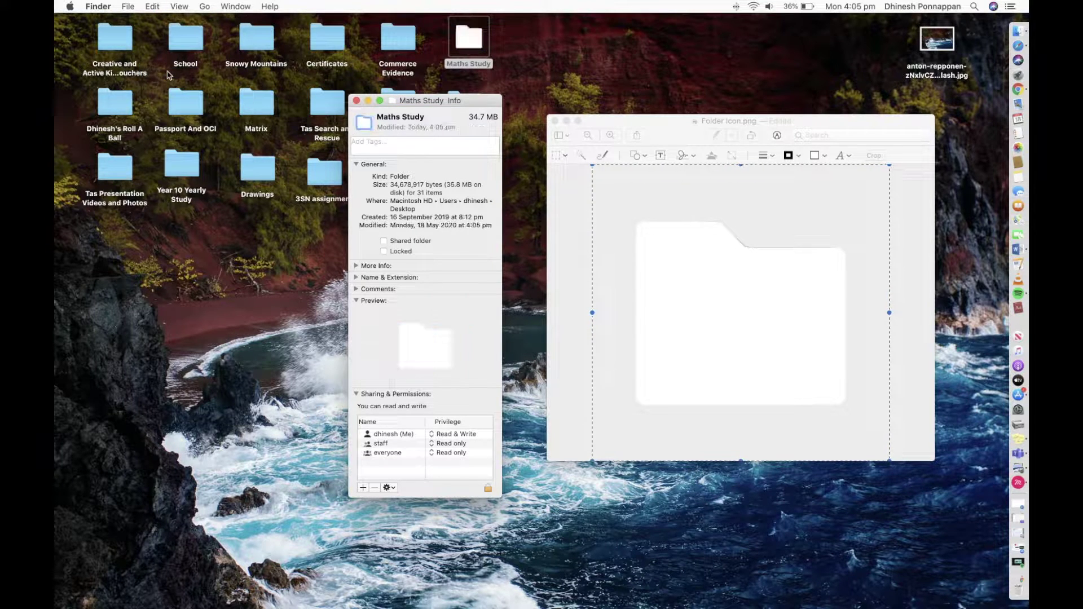
- Close the Folder Icon.png image and the Maths Study info window, and shift the Maths Study folder slightly on the desktop
click(645, 124)
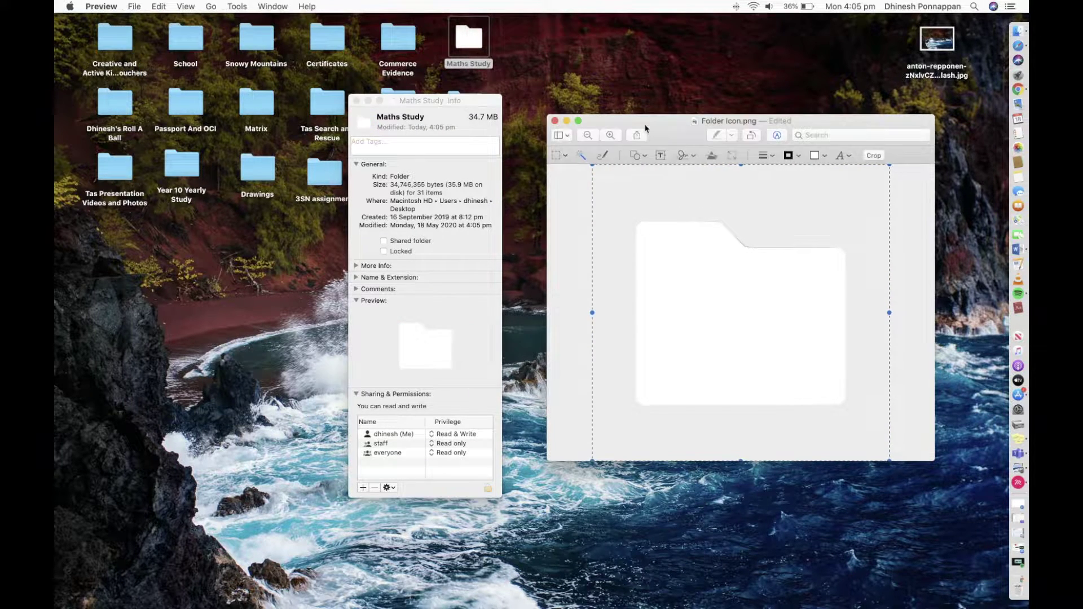
click(554, 121)
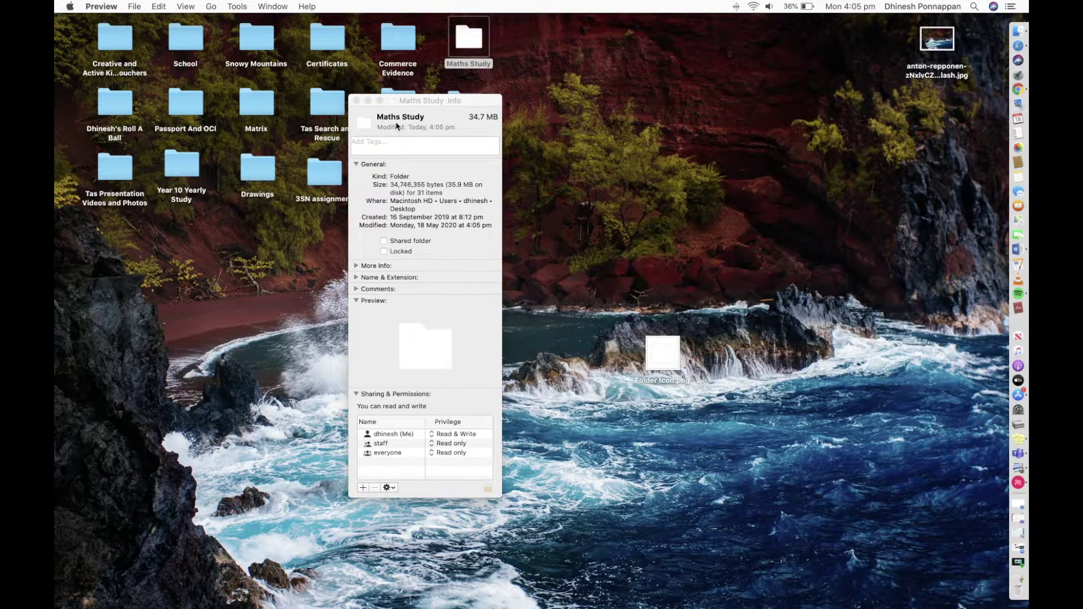
click(356, 101)
click(558, 107)
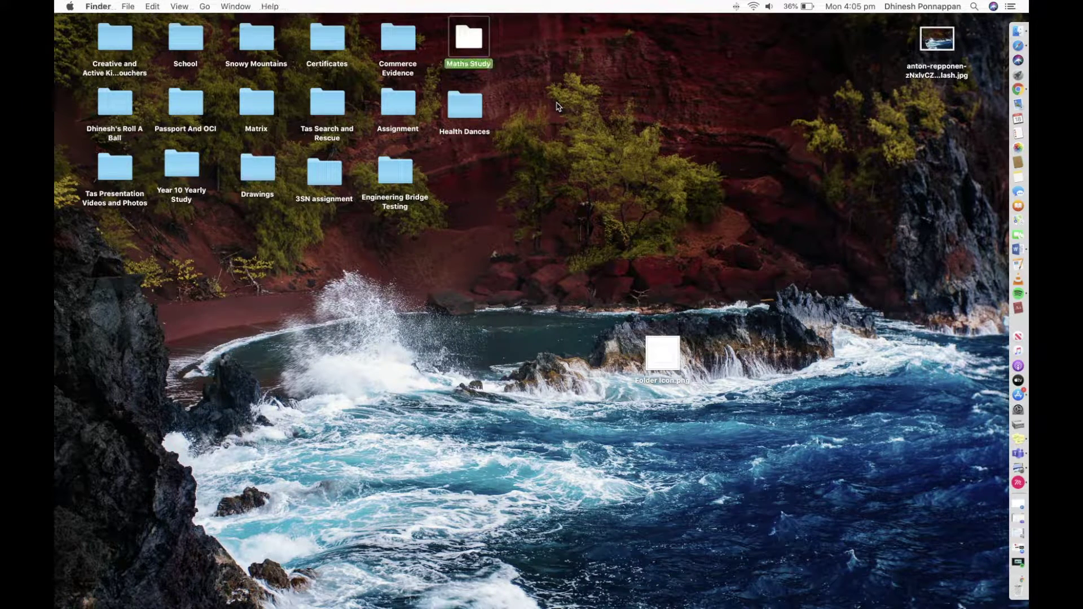
drag(474, 46, 463, 47)
click(608, 109)
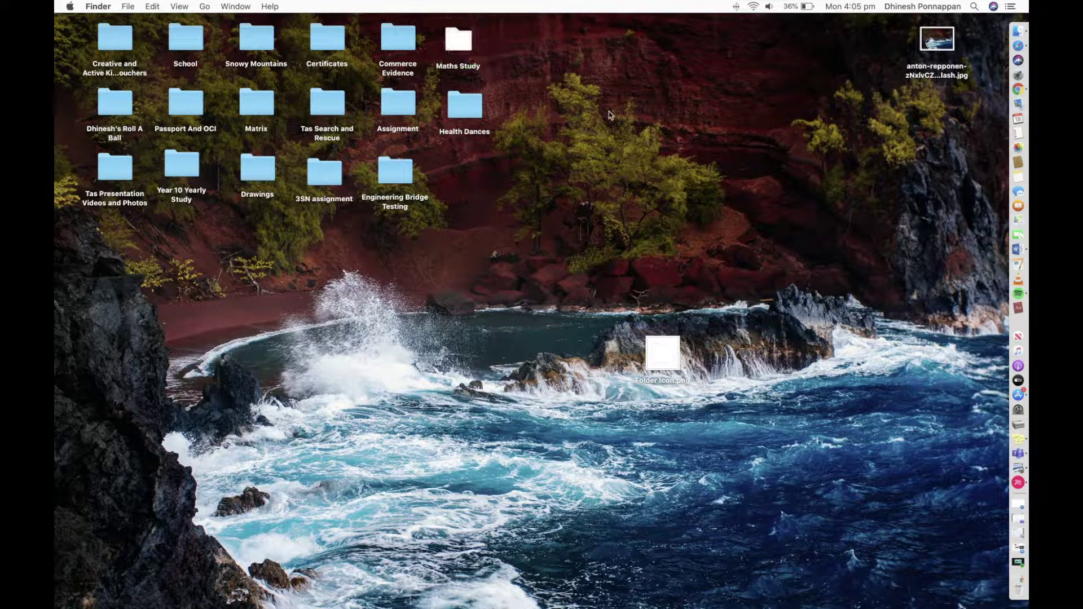
- Paste the copied white folder image as the icon of the Health Dances folder and close its info window
click(464, 109)
right_click(463, 105)
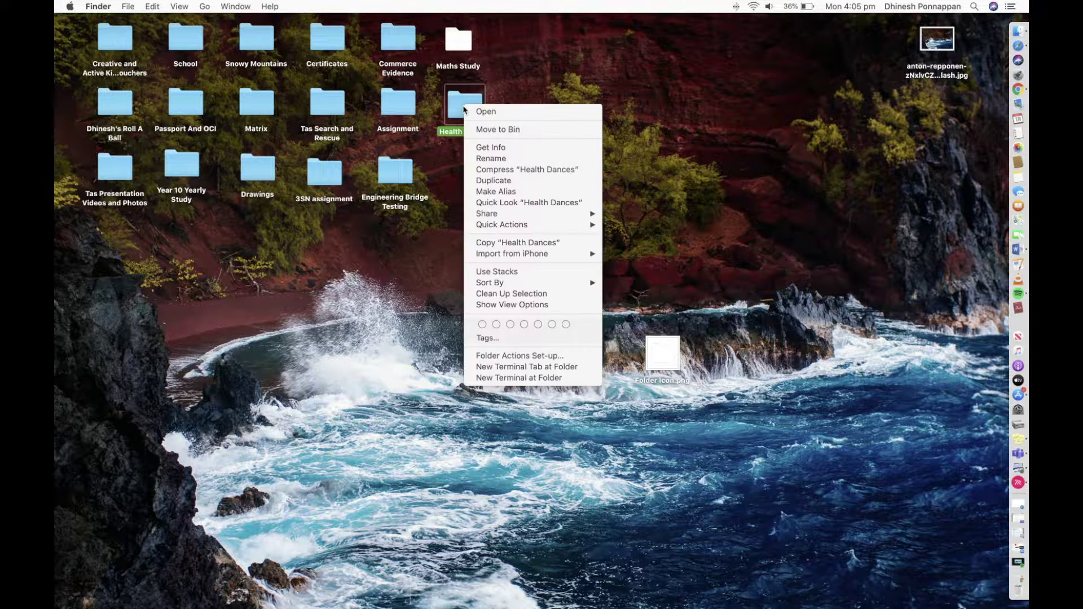
click(483, 148)
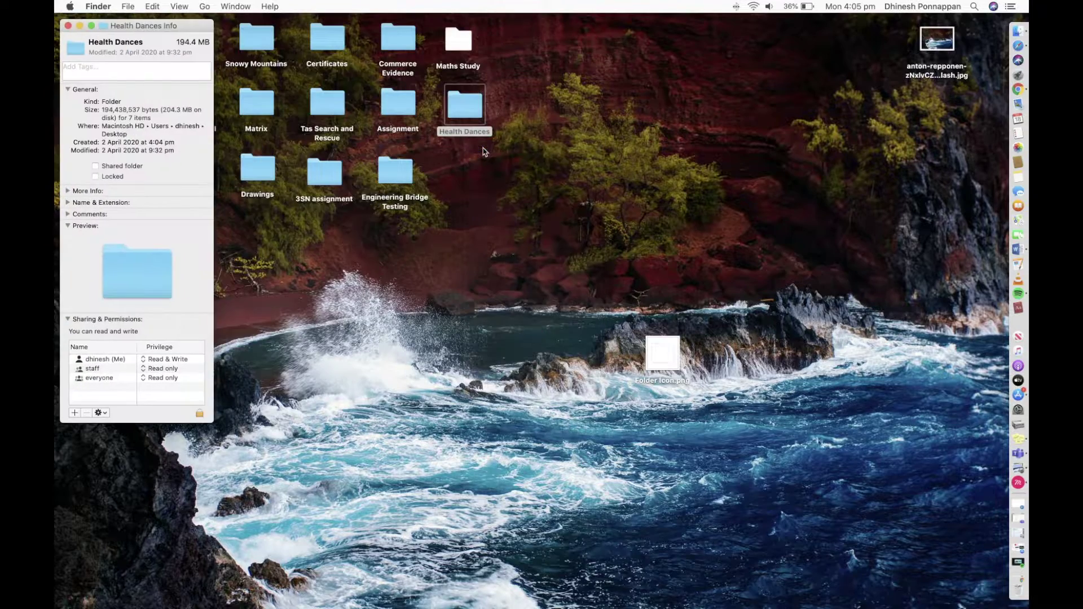
drag(167, 30, 574, 137)
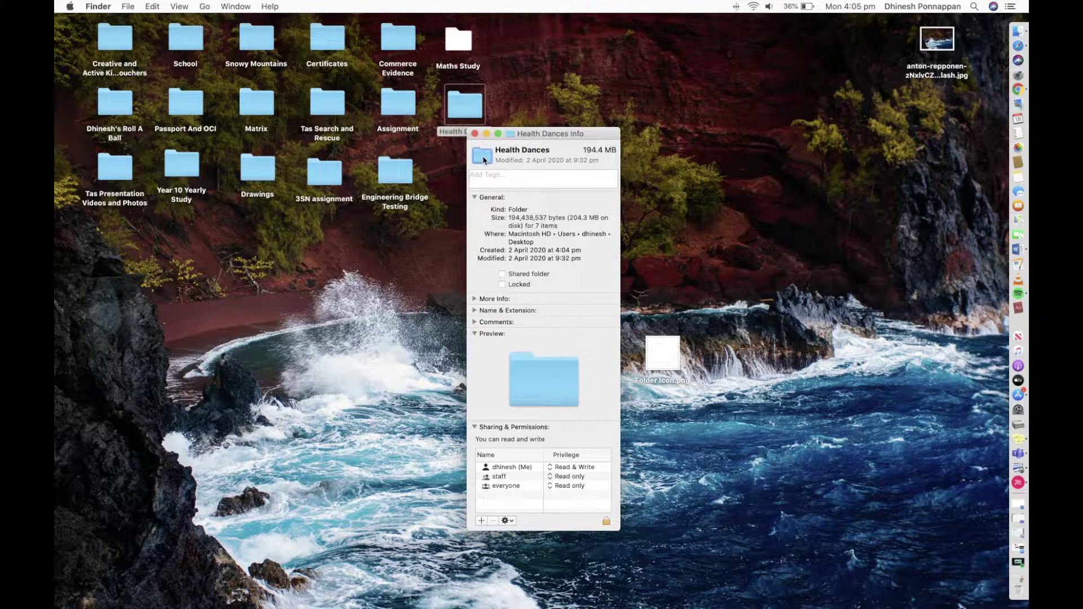
click(153, 7)
click(172, 74)
click(474, 133)
- Open the info of the Engineering Bridge Testing folder and paste the white folder image as its icon
click(397, 174)
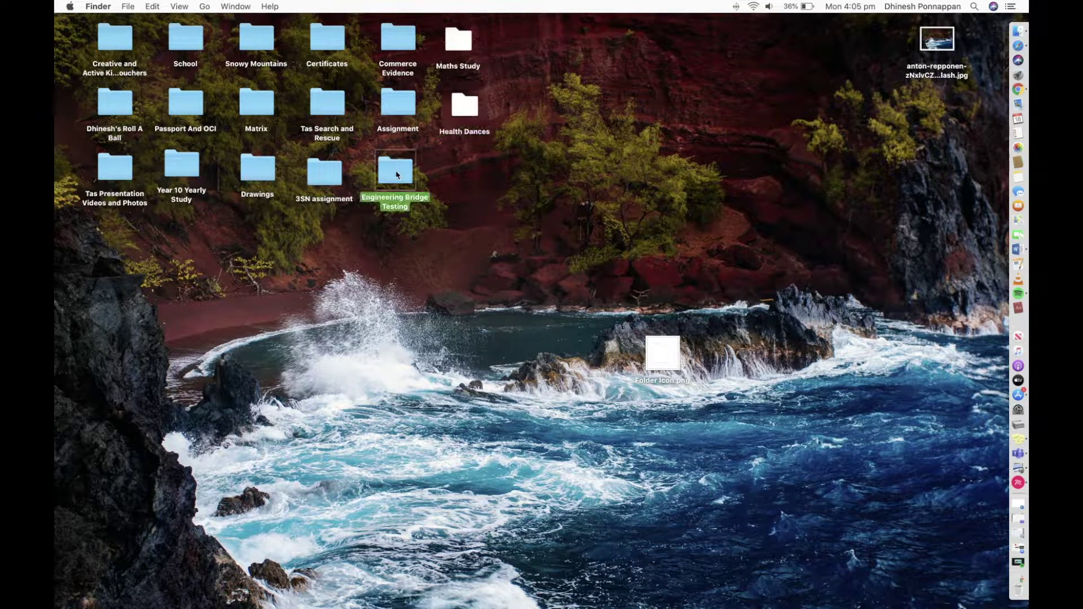
right_click(397, 175)
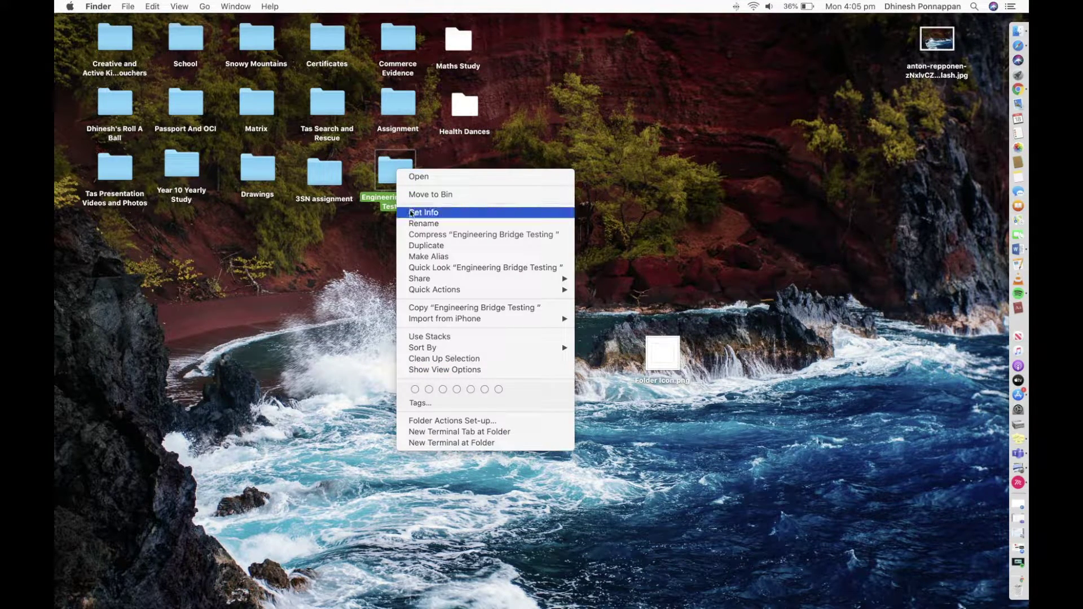
click(411, 212)
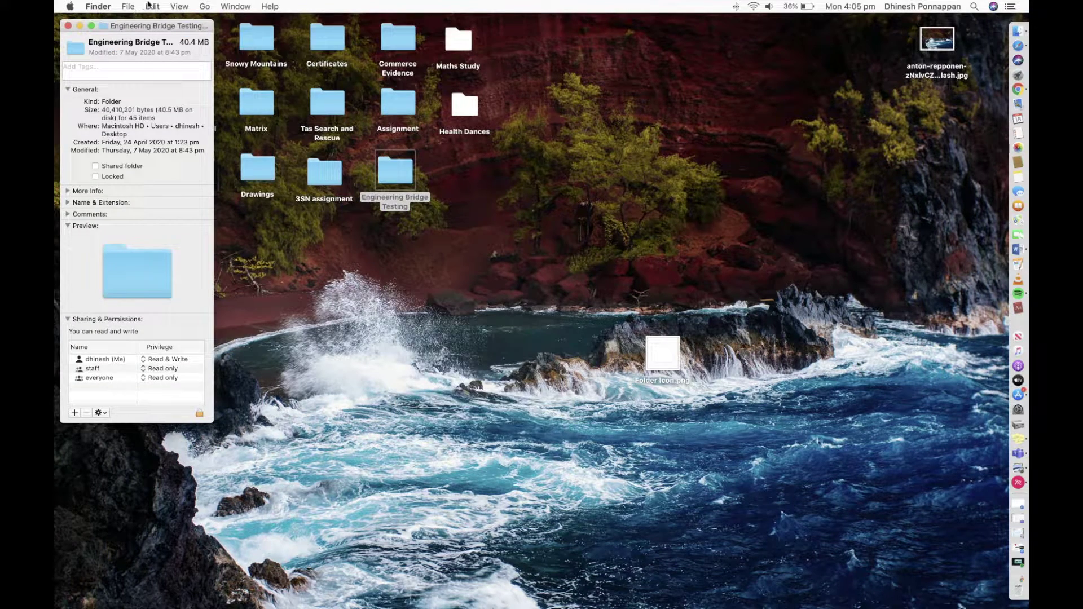
click(76, 49)
click(152, 7)
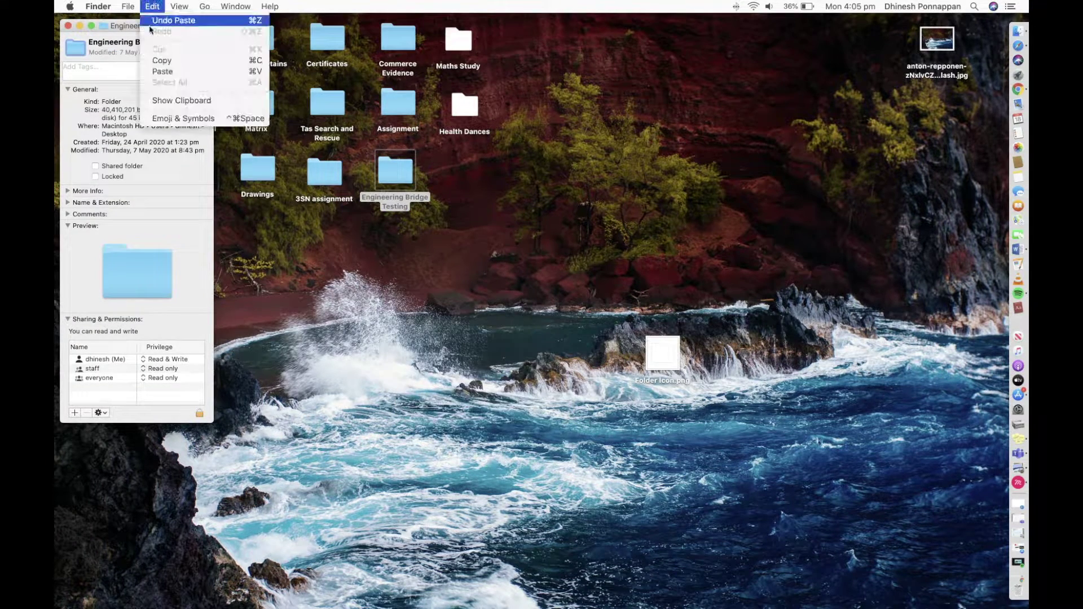
click(159, 72)
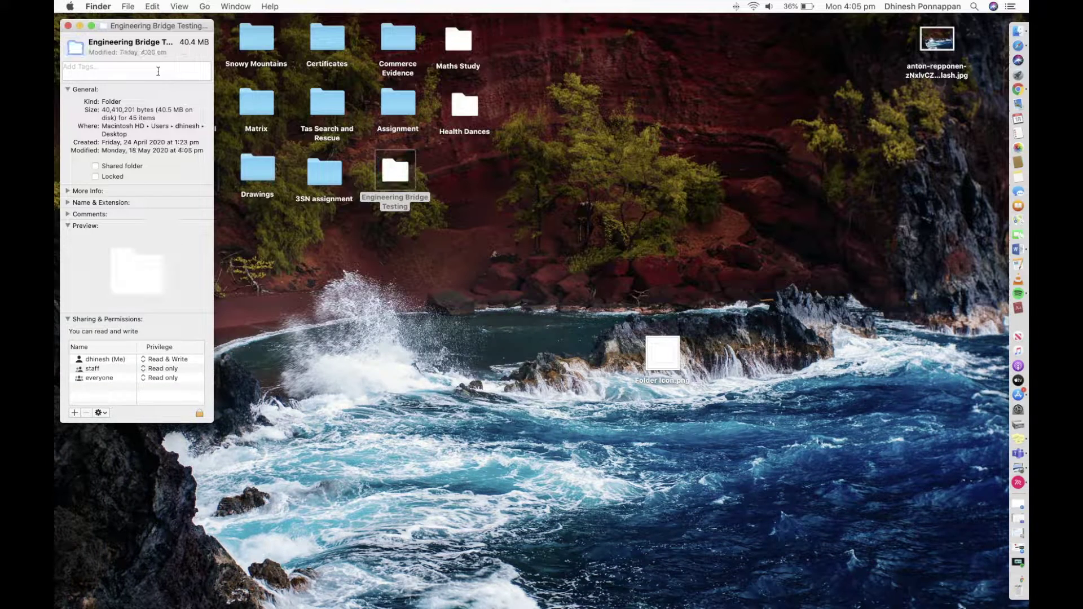